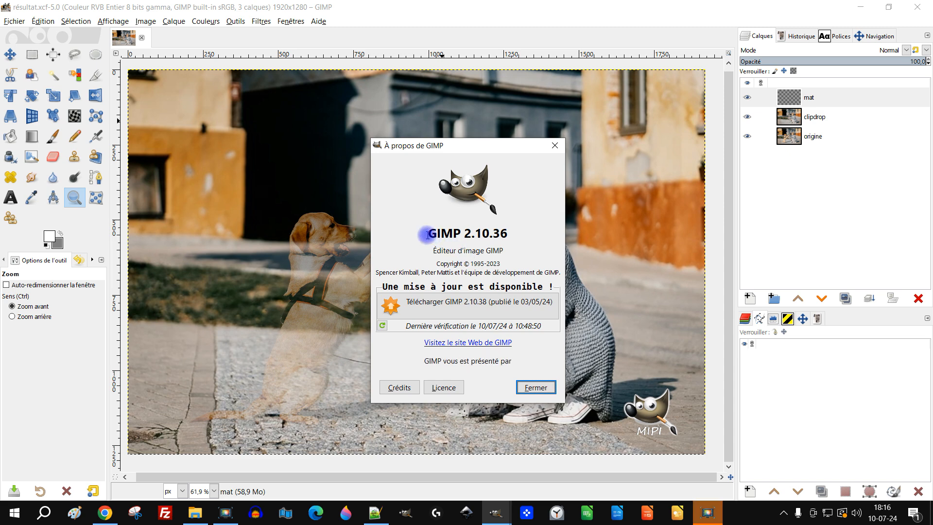
- Switch to the Chrome browser, open the Pixabay child-and-dog photo at 1920×1280 and copy the image
{"action": "left_click", "coordinate": [554, 145]}
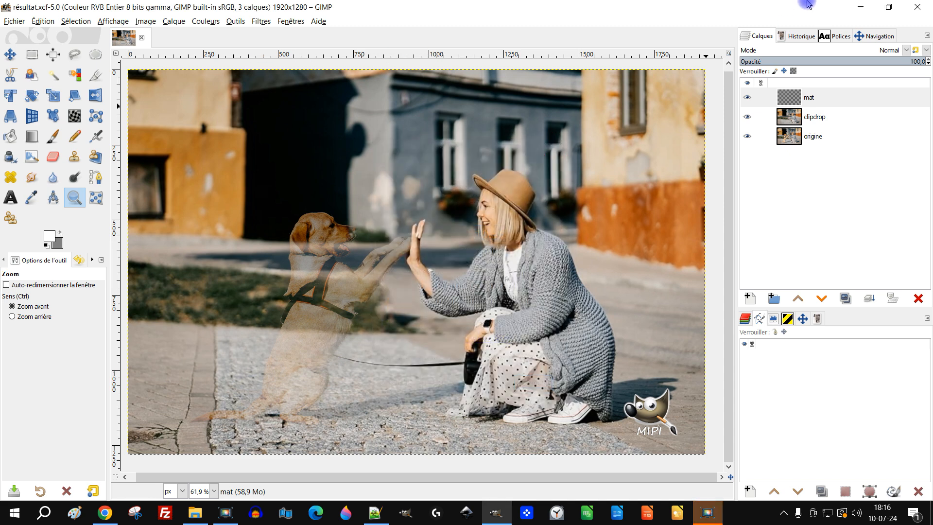
{"action": "left_click", "coordinate": [860, 7]}
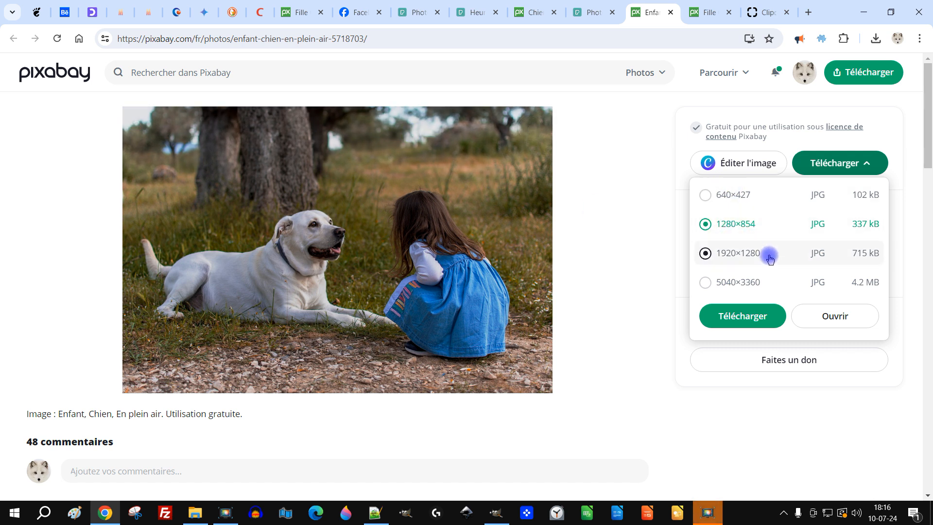
{"action": "left_click", "coordinate": [739, 252]}
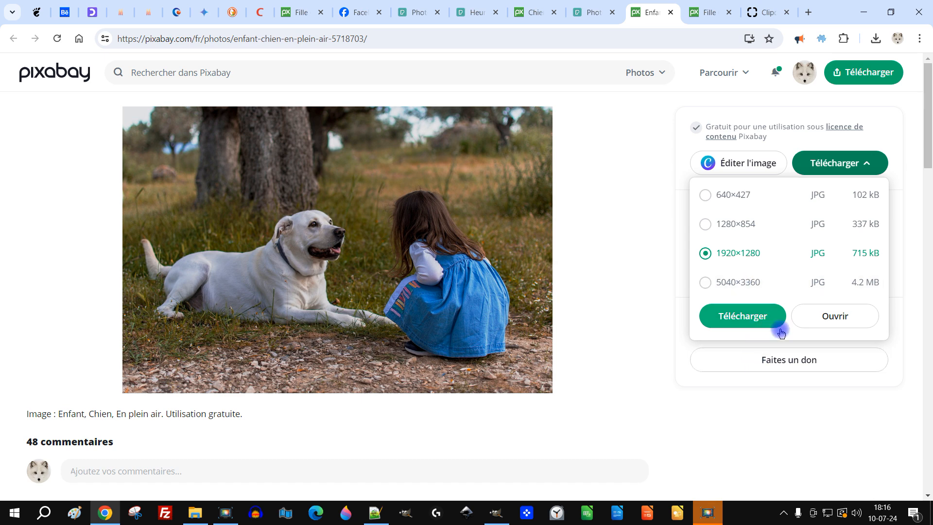
{"action": "left_click", "coordinate": [817, 316]}
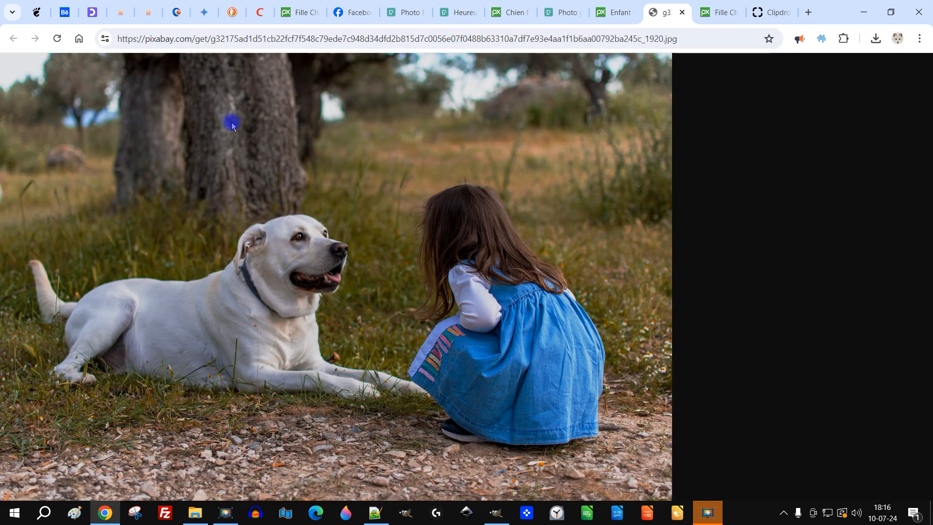
{"action": "right_click", "coordinate": [232, 125]}
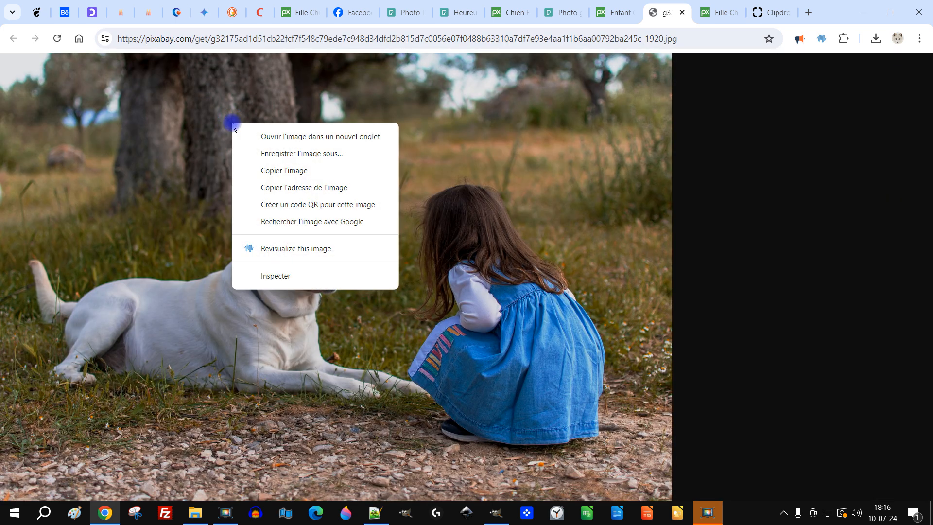
{"action": "left_click", "coordinate": [280, 171]}
- Switch to GIMP and paste the copied photo as a new image
{"action": "left_click", "coordinate": [496, 513]}
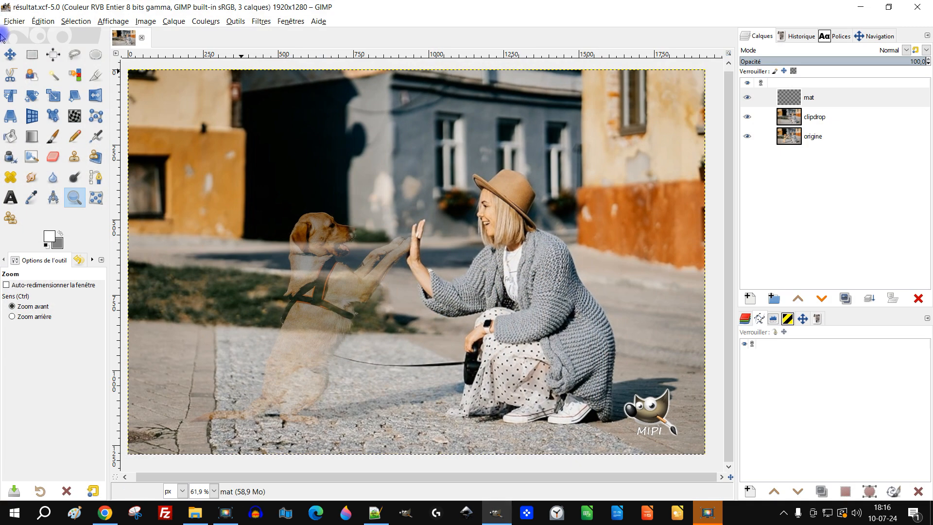
{"action": "left_click", "coordinate": [44, 22]}
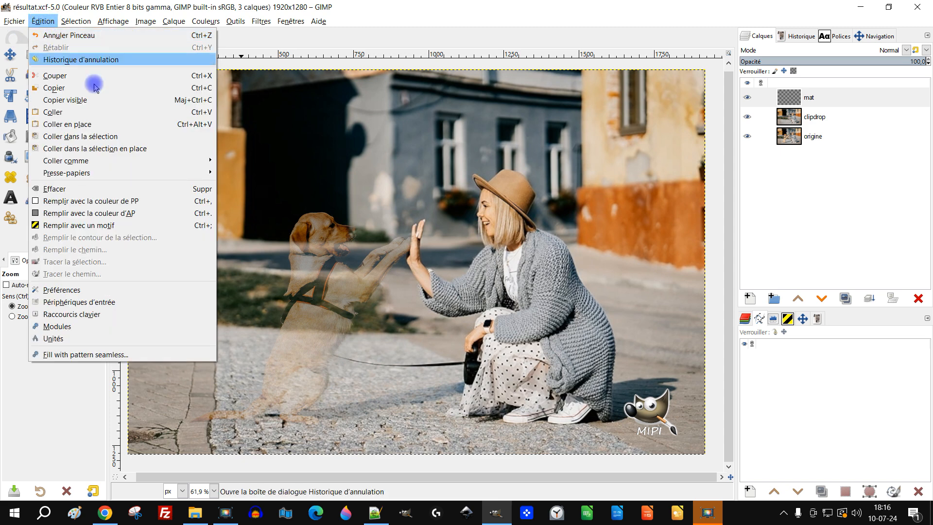
{"action": "mouse_move", "coordinate": [112, 162]}
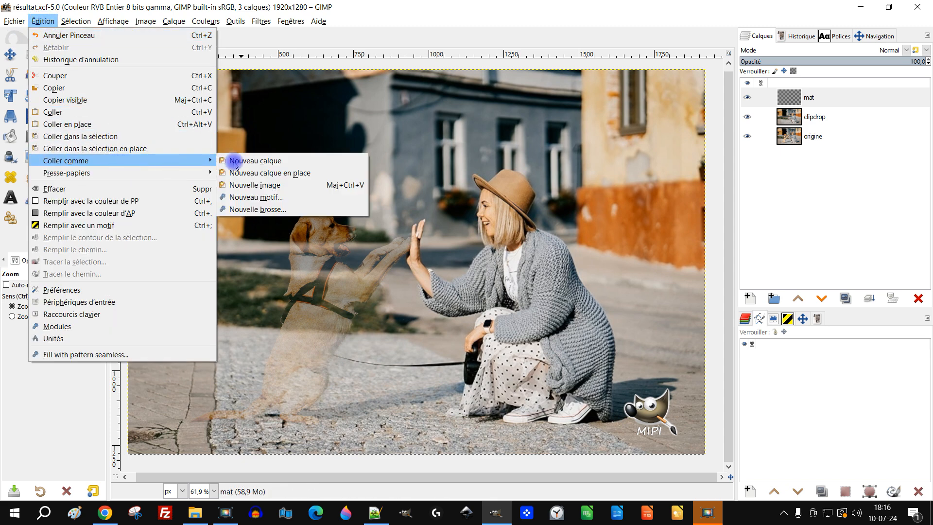
{"action": "left_click", "coordinate": [274, 187]}
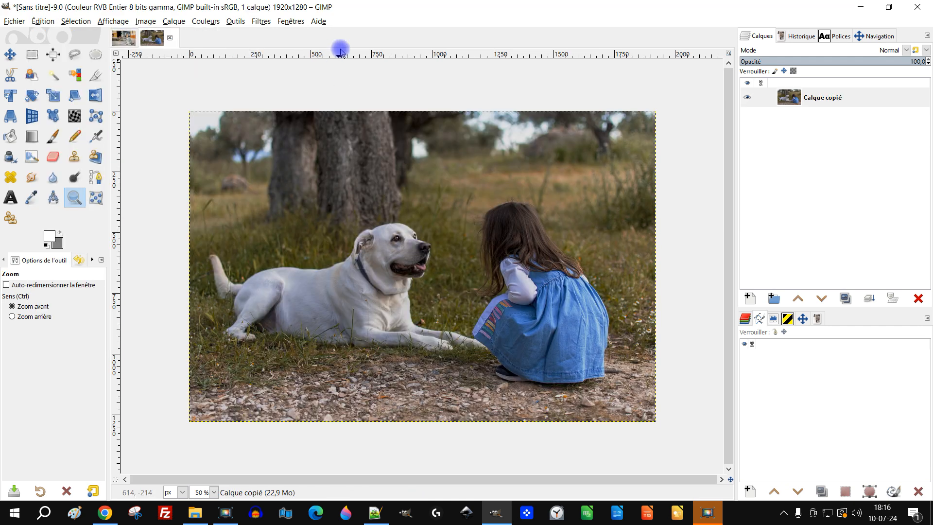
- Rename the pasted photo's layer as "origine"
{"action": "double_click", "coordinate": [819, 101]}
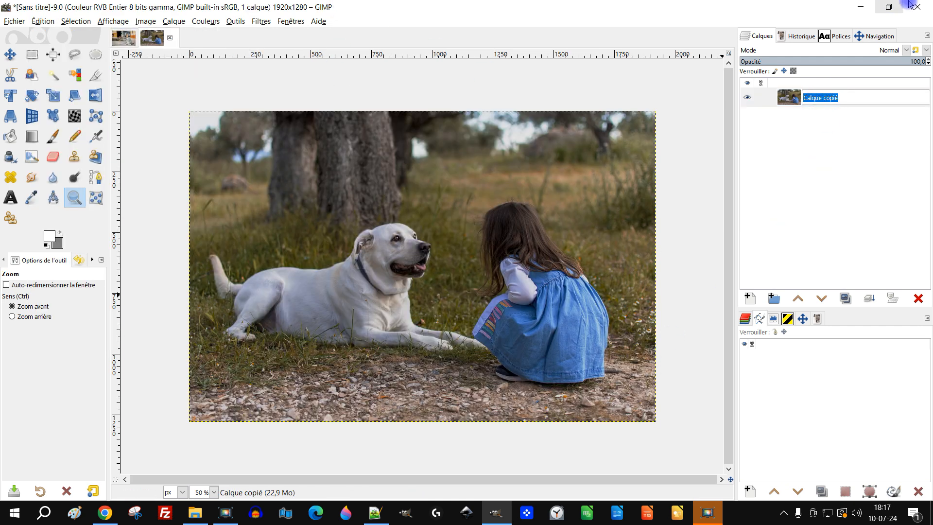
{"action": "type", "text": "origine"}
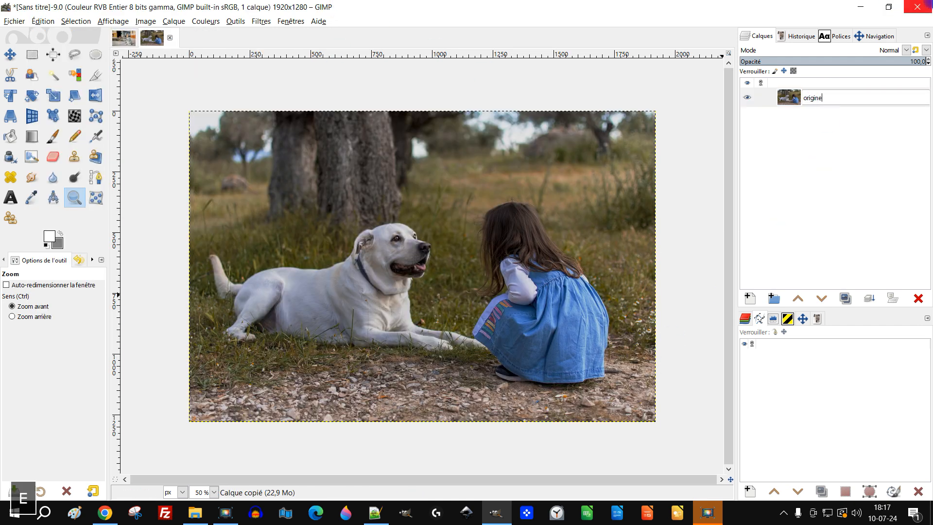
{"action": "key", "text": "Return"}
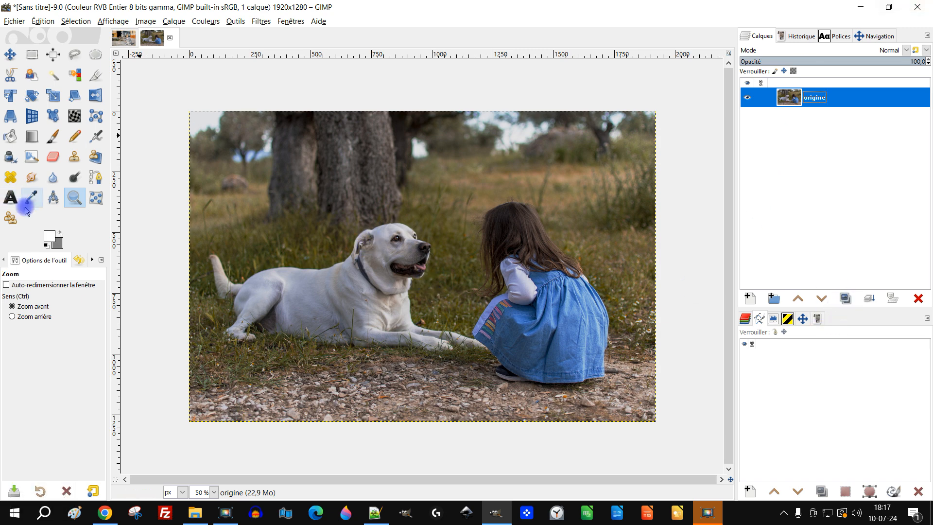
- Duplicate the "origine" layer and name the copy "effacer le chien avec la technique du clonage"
{"action": "left_click", "coordinate": [53, 136]}
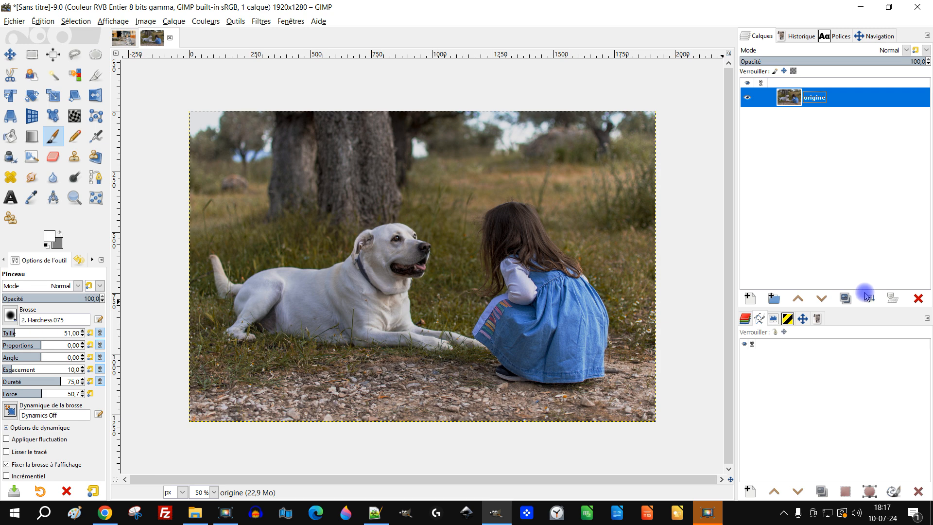
{"action": "left_click", "coordinate": [846, 298]}
{"action": "double_click", "coordinate": [838, 97]}
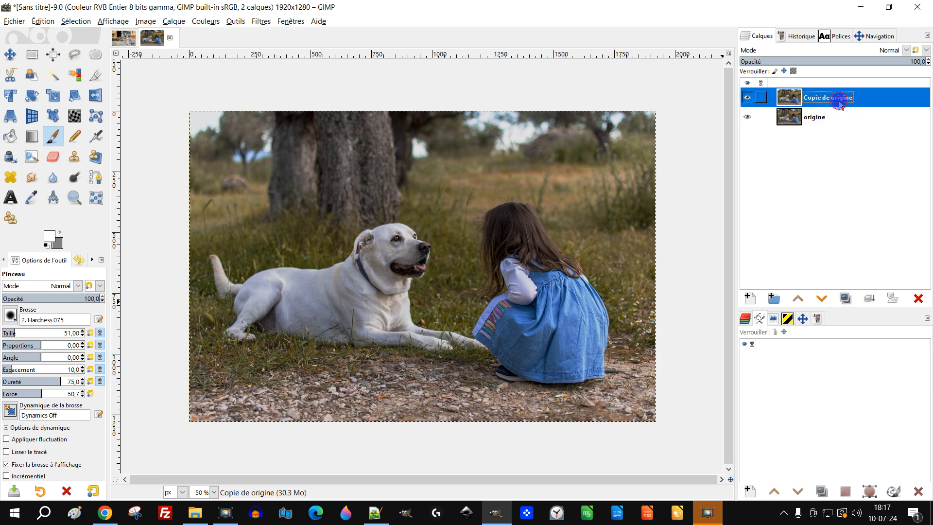
{"action": "type", "text": "e"}
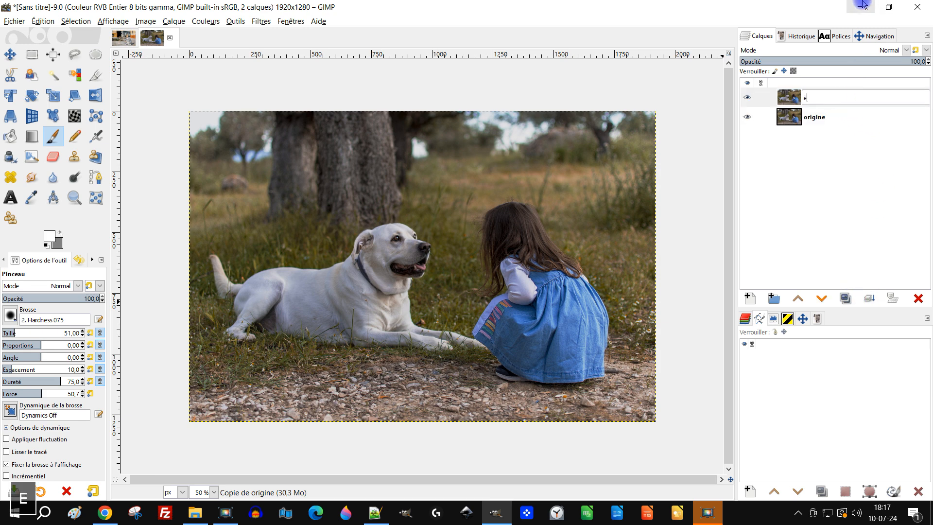
{"action": "type", "text": "ffacer le chien avec"}
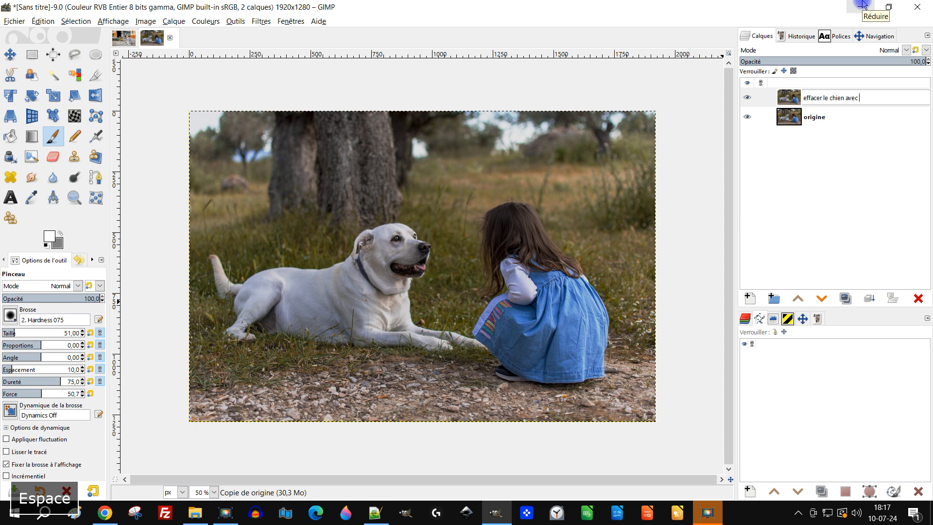
{"action": "type", "text": " la technique "}
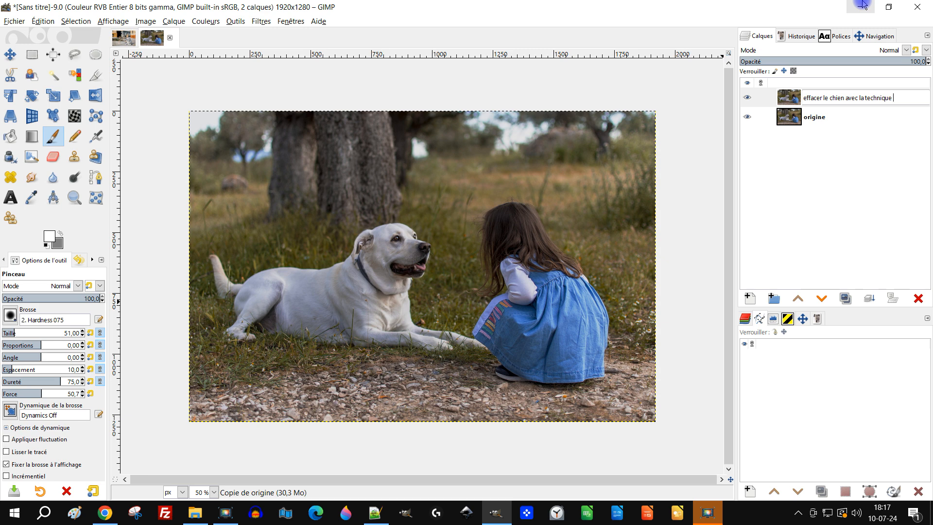
{"action": "type", "text": "du clonage"}
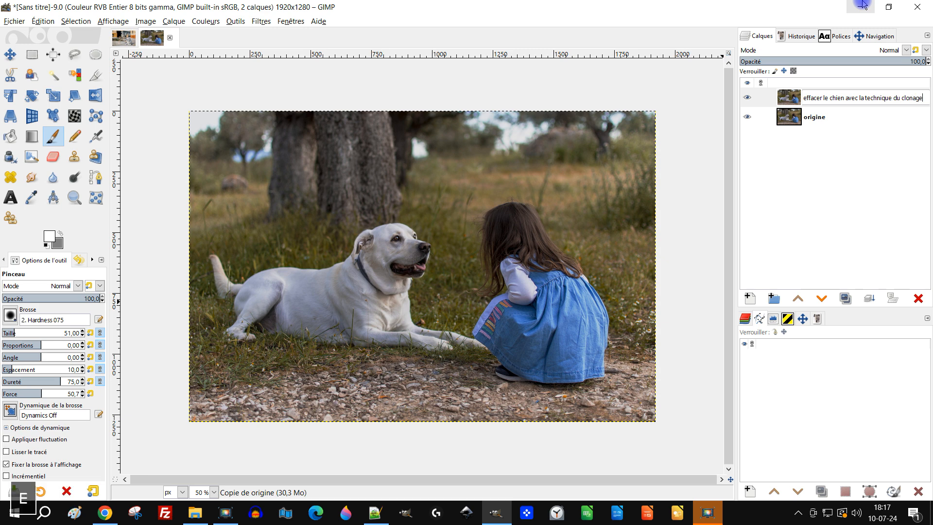
{"action": "key", "text": "Return"}
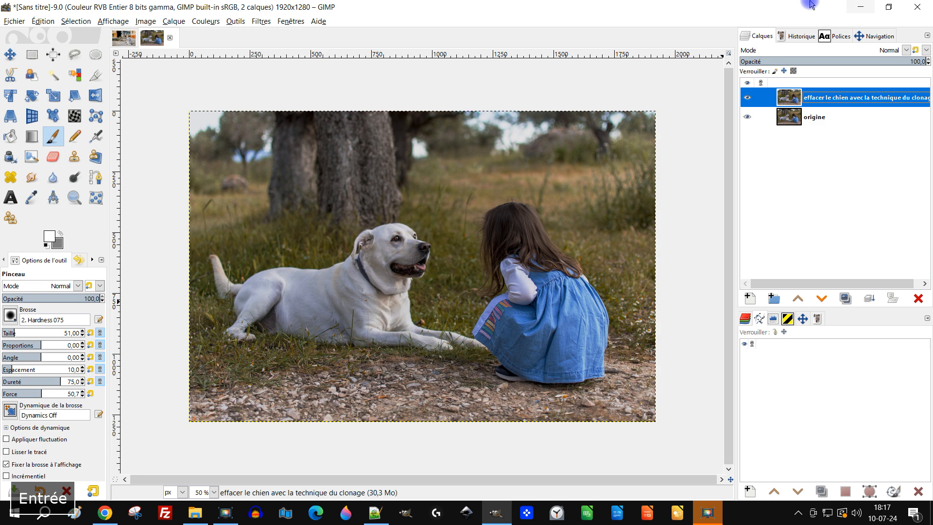
{"action": "left_click", "coordinate": [261, 23]}
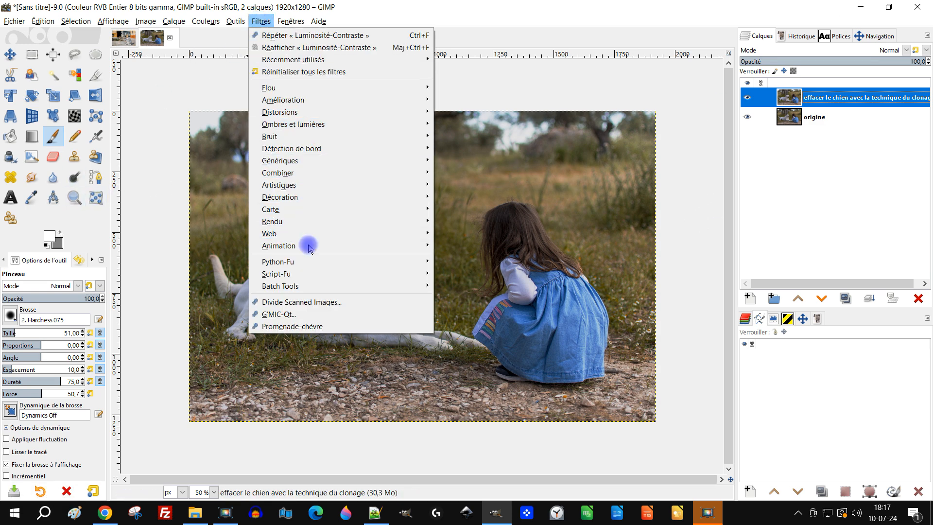
{"action": "left_click", "coordinate": [76, 189]}
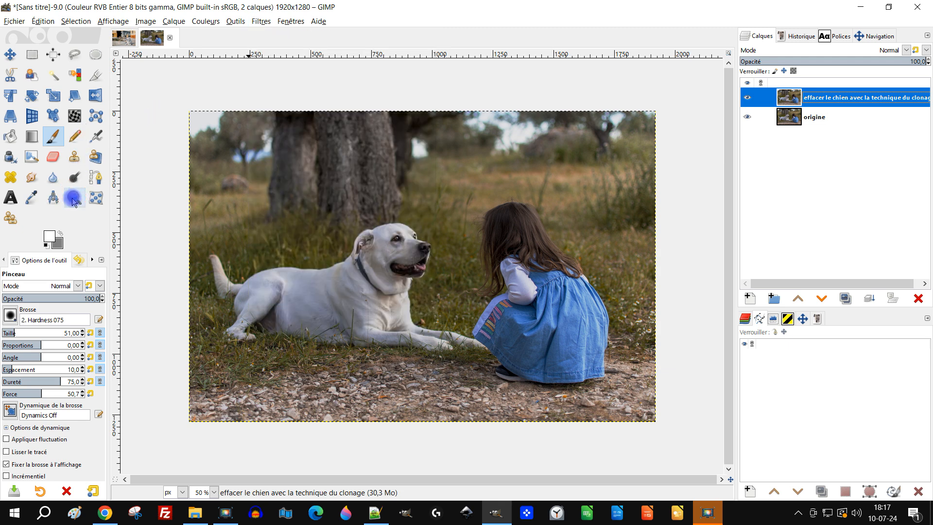
- Examine the white dog and the grass around it at closer zoom with the Zoom tool
{"action": "left_click", "coordinate": [74, 197]}
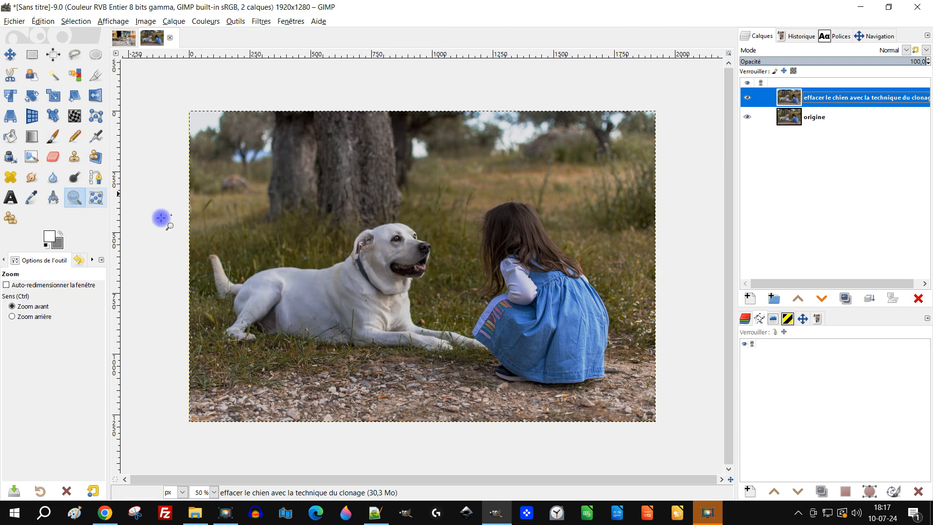
{"action": "left_click_drag", "start_coordinate": [209, 199], "coordinate": [490, 386]}
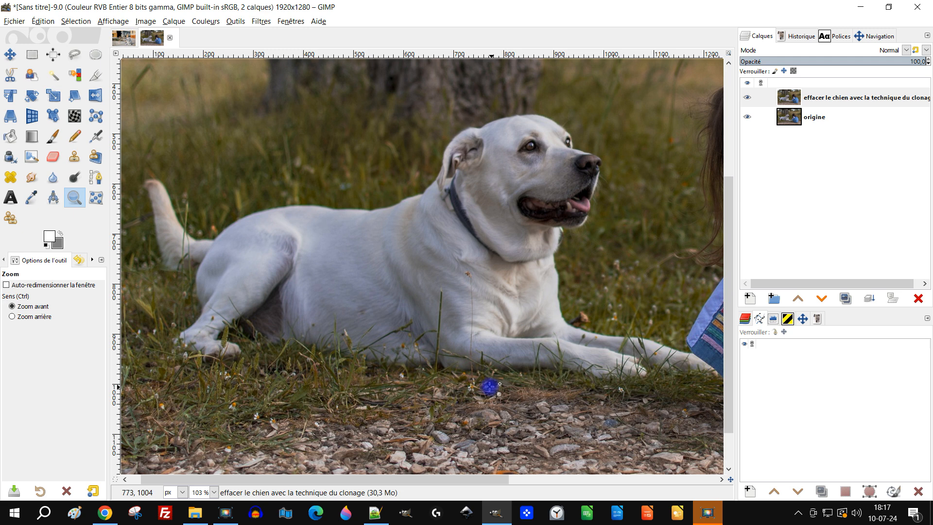
{"action": "left_click_drag", "start_coordinate": [480, 353], "coordinate": [485, 372]}
{"action": "scroll", "coordinate": [482, 377], "scroll_direction": "down", "scroll_amount": 1}
{"action": "scroll", "coordinate": [514, 373], "scroll_direction": "down", "scroll_amount": 1}
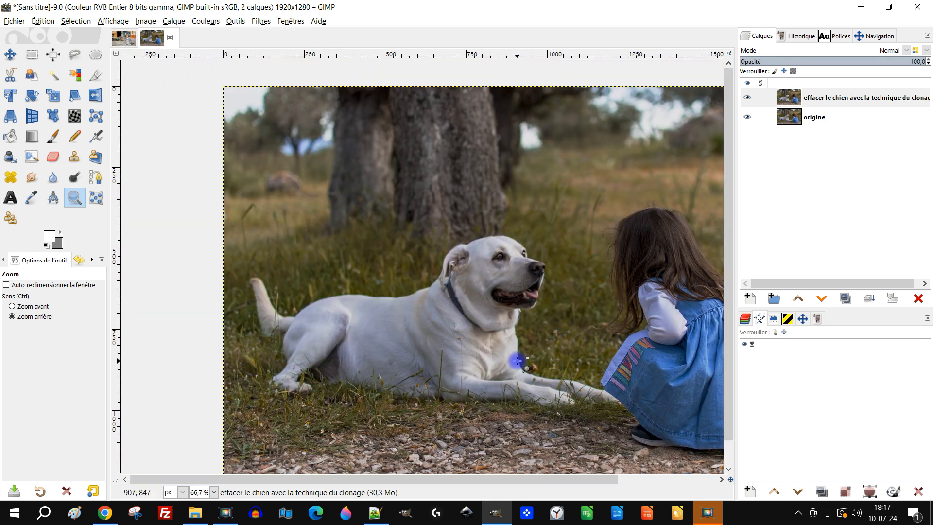
{"action": "scroll", "coordinate": [519, 361], "scroll_direction": "up", "scroll_amount": 1}
{"action": "scroll", "coordinate": [575, 316], "scroll_direction": "up", "scroll_amount": 1}
{"action": "left_click_drag", "start_coordinate": [573, 322], "coordinate": [638, 233]}
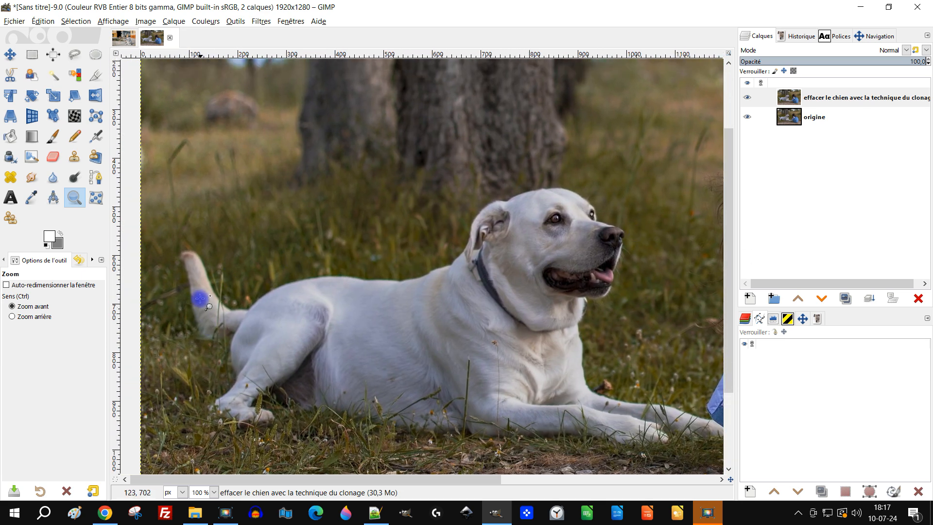
{"action": "left_click_drag", "start_coordinate": [577, 340], "coordinate": [554, 287]}
{"action": "left_click_drag", "start_coordinate": [491, 303], "coordinate": [534, 315]}
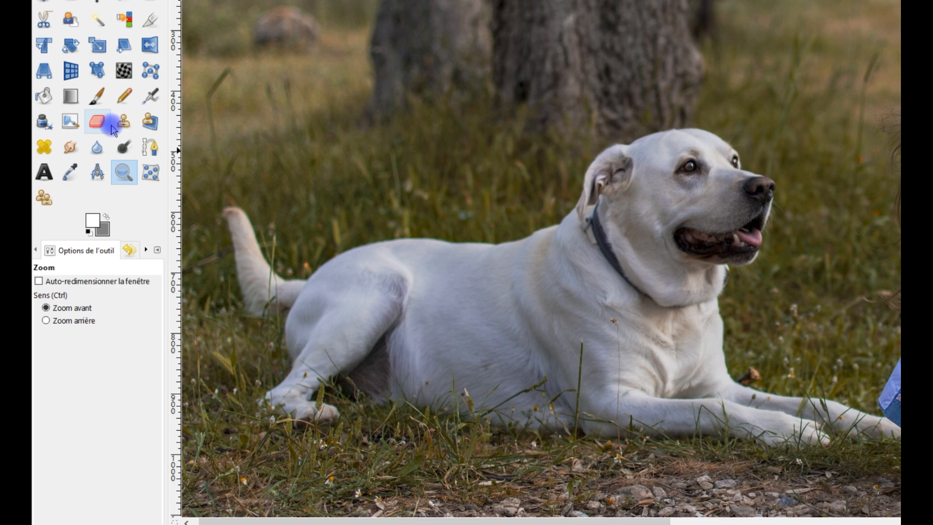
- Set up the Clone tool with the 2. Hardness 050 brush at size 143
{"action": "left_click", "coordinate": [75, 160]}
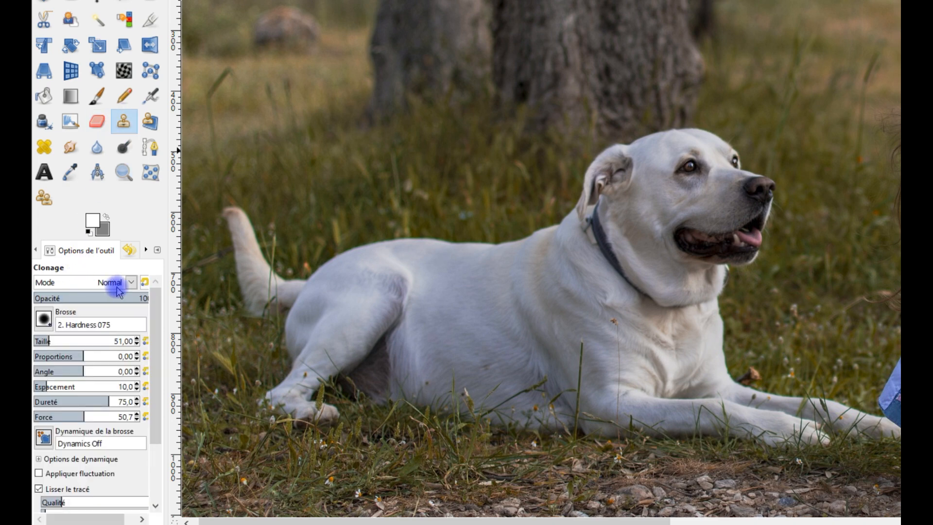
{"action": "left_click", "coordinate": [49, 321]}
{"action": "left_click", "coordinate": [73, 359]}
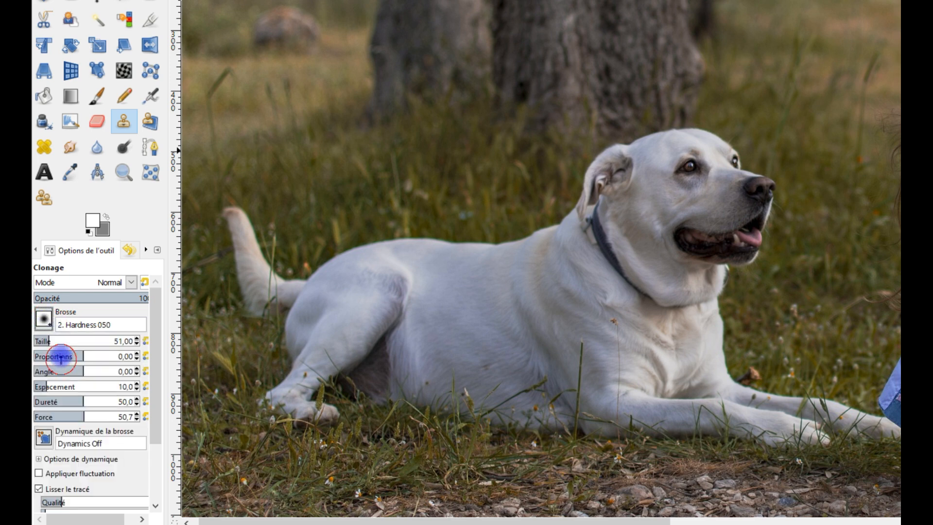
{"action": "scroll", "coordinate": [296, 216], "scroll_direction": "up", "scroll_amount": 1}
{"action": "left_click_drag", "start_coordinate": [323, 234], "coordinate": [415, 229]}
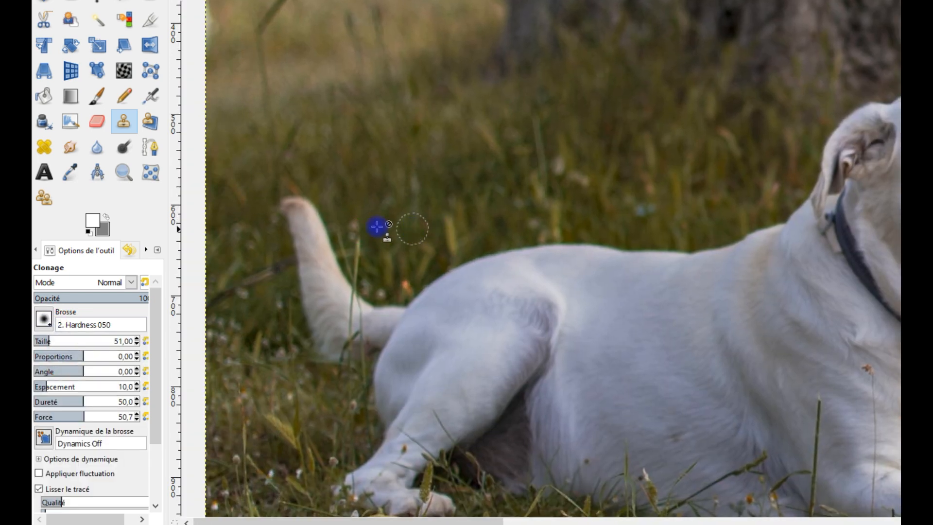
{"action": "left_click_drag", "start_coordinate": [156, 374], "coordinate": [153, 496]}
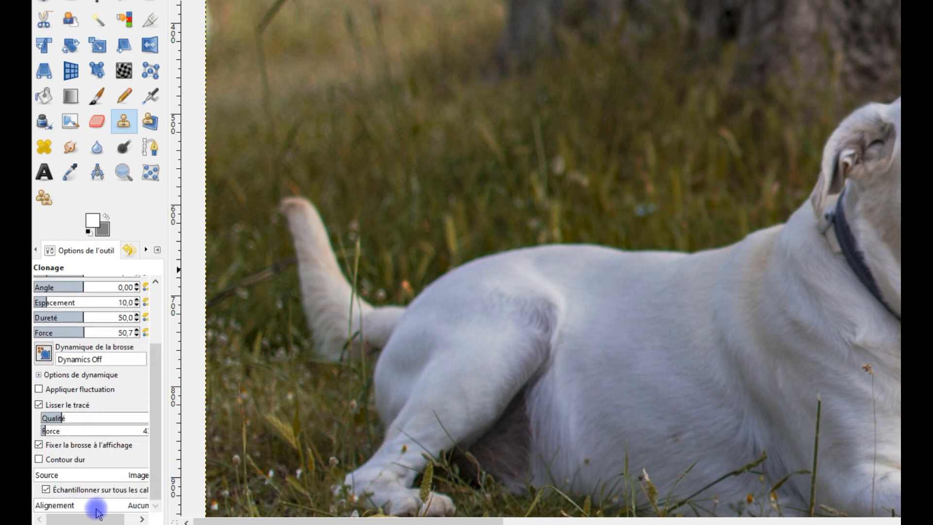
{"action": "left_click_drag", "start_coordinate": [166, 500], "coordinate": [188, 500]}
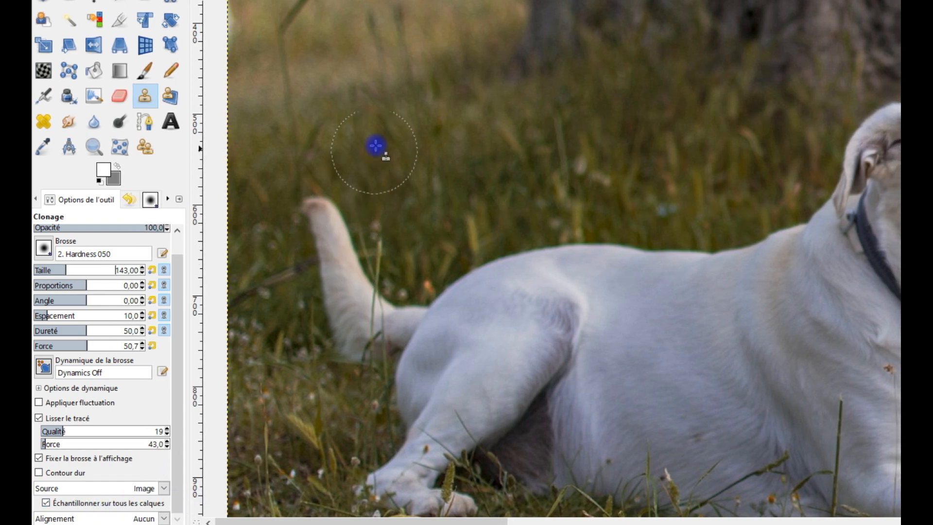
- Clone nearby grass over the dog's raised tail, sampling from the grass above it and beside it
{"action": "scroll", "coordinate": [374, 147], "scroll_direction": "up", "scroll_amount": 1}
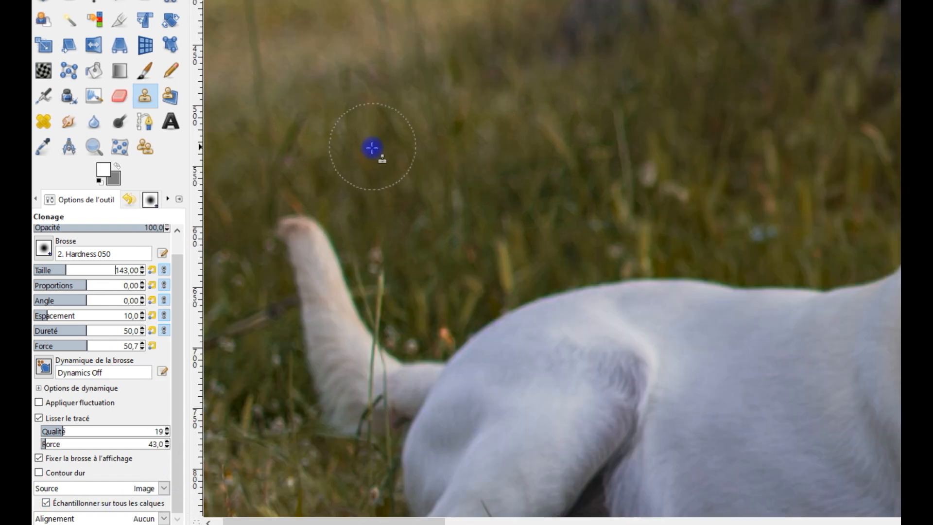
{"action": "left_click", "coordinate": [362, 175], "text": "ctrl"}
{"action": "mouse_move", "coordinate": [299, 240]}
{"action": "left_mouse_down"}
{"action": "mouse_move", "coordinate": [310, 235]}
{"action": "mouse_move", "coordinate": [298, 232]}
{"action": "mouse_move", "coordinate": [340, 275]}
{"action": "mouse_move", "coordinate": [377, 343]}
{"action": "mouse_move", "coordinate": [408, 354]}
{"action": "mouse_move", "coordinate": [402, 368]}
{"action": "left_mouse_up"}
{"action": "mouse_move", "coordinate": [458, 202]}
{"action": "left_mouse_down"}
{"action": "mouse_move", "coordinate": [501, 144]}
{"action": "mouse_move", "coordinate": [474, 146]}
{"action": "left_mouse_up"}
{"action": "left_click", "coordinate": [275, 365], "text": "ctrl"}
{"action": "mouse_move", "coordinate": [312, 263]}
{"action": "left_mouse_down"}
{"action": "mouse_move", "coordinate": [326, 233]}
{"action": "mouse_move", "coordinate": [324, 267]}
{"action": "mouse_move", "coordinate": [352, 367]}
{"action": "mouse_move", "coordinate": [366, 355]}
{"action": "mouse_move", "coordinate": [360, 304]}
{"action": "left_mouse_up"}
- Sample the grass below the dog's hind paw and clone it over the paw
{"action": "scroll", "coordinate": [638, 216], "scroll_direction": "down", "scroll_amount": 5}
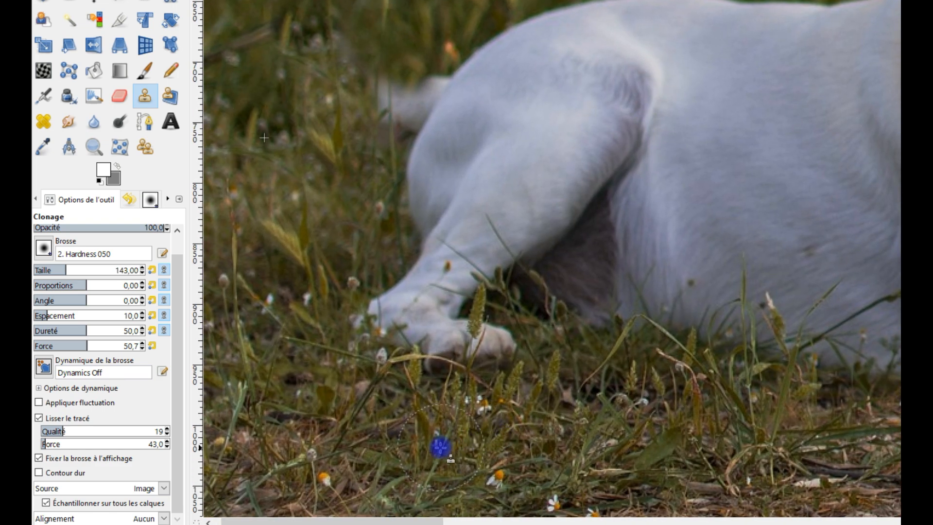
{"action": "left_click", "coordinate": [440, 440], "text": "ctrl"}
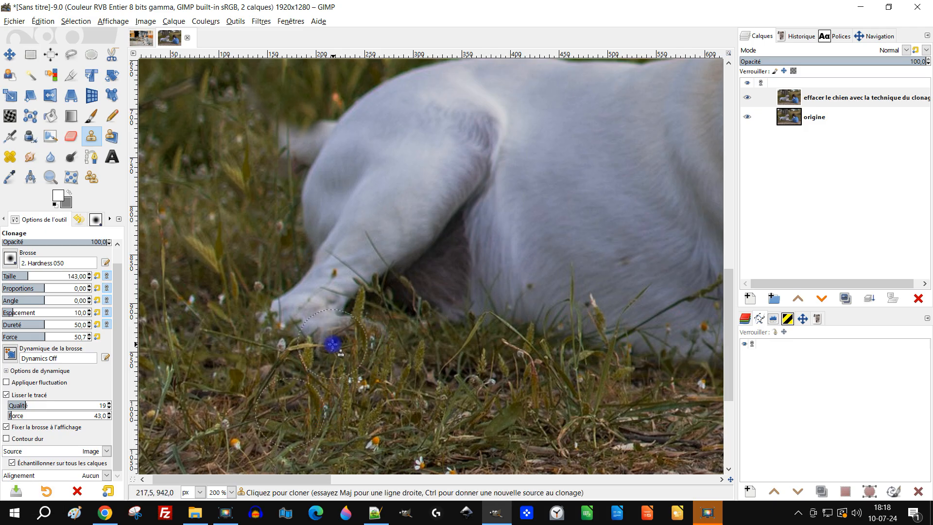
{"action": "mouse_move", "coordinate": [332, 343]}
{"action": "left_mouse_down"}
{"action": "mouse_move", "coordinate": [327, 327]}
{"action": "mouse_move", "coordinate": [271, 316]}
{"action": "mouse_move", "coordinate": [322, 315]}
{"action": "mouse_move", "coordinate": [322, 300]}
{"action": "left_mouse_up"}
{"action": "left_click_drag", "start_coordinate": [462, 362], "coordinate": [385, 387]}
- Sample the grass beside the dog's tail and clone it over what is left of the tail
{"action": "scroll", "coordinate": [341, 334], "scroll_direction": "down", "scroll_amount": 1}
{"action": "left_click_drag", "start_coordinate": [246, 264], "coordinate": [323, 292]}
{"action": "left_click", "coordinate": [247, 288], "text": "ctrl"}
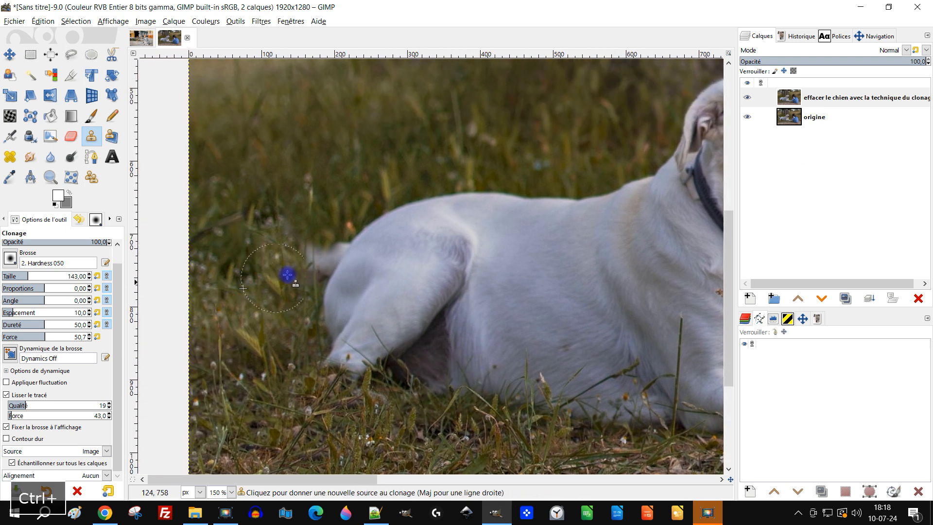
{"action": "left_click_drag", "start_coordinate": [318, 255], "coordinate": [343, 253]}
- Sample the grass above the dog's rump and clone it along the upper edge of the back up to the neck
{"action": "left_click_drag", "start_coordinate": [466, 277], "coordinate": [407, 362]}
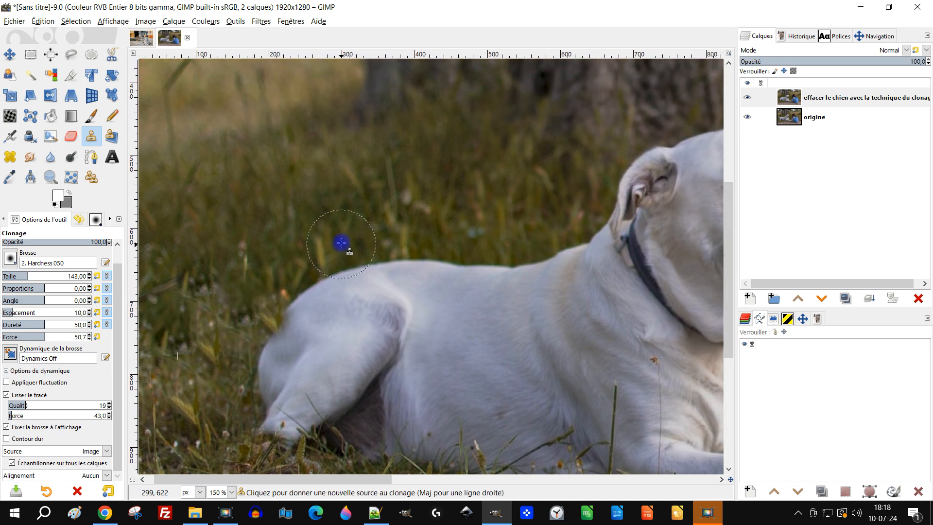
{"action": "scroll", "coordinate": [341, 245], "scroll_direction": "up", "scroll_amount": 1}
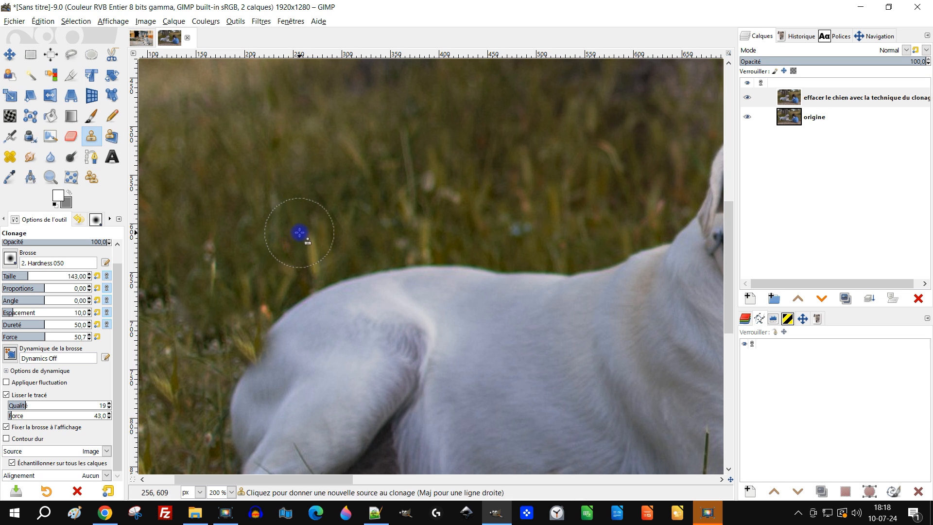
{"action": "left_click", "coordinate": [267, 243], "text": "ctrl"}
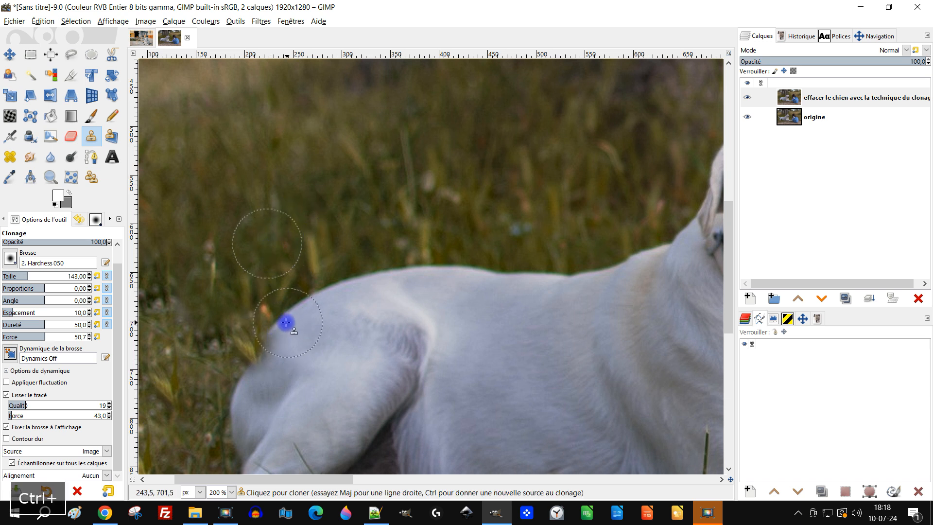
{"action": "mouse_move", "coordinate": [281, 318]}
{"action": "left_mouse_down"}
{"action": "mouse_move", "coordinate": [361, 287]}
{"action": "mouse_move", "coordinate": [442, 271]}
{"action": "mouse_move", "coordinate": [598, 285]}
{"action": "mouse_move", "coordinate": [633, 276]}
{"action": "mouse_move", "coordinate": [655, 253]}
{"action": "mouse_move", "coordinate": [610, 277]}
{"action": "left_mouse_up"}
{"action": "scroll", "coordinate": [533, 364], "scroll_direction": "right", "scroll_amount": 2}
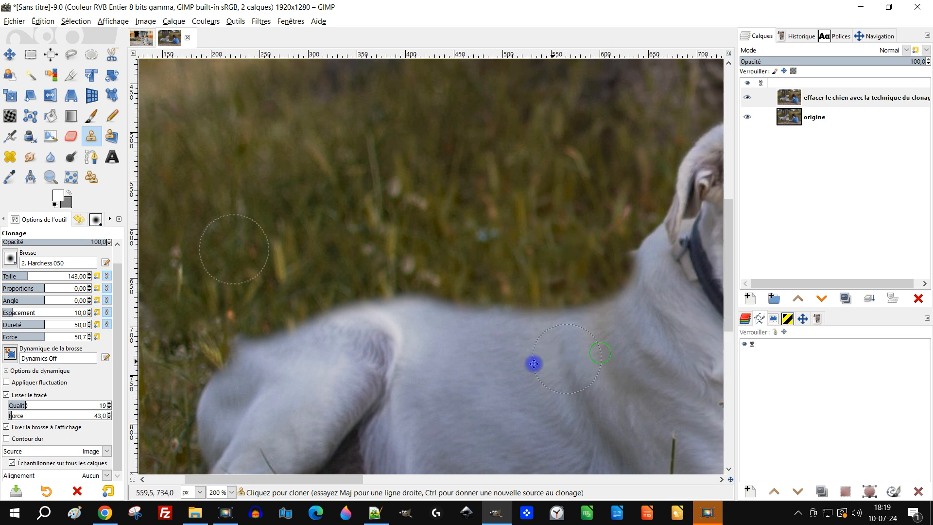
- Sample the grass behind the dog's head and clone it over the ear and the back of the neck
{"action": "left_click_drag", "start_coordinate": [534, 363], "coordinate": [235, 402]}
{"action": "left_click_drag", "start_coordinate": [529, 327], "coordinate": [499, 399]}
{"action": "mouse_move", "coordinate": [448, 269]}
{"action": "left_mouse_down"}
{"action": "mouse_move", "coordinate": [444, 369]}
{"action": "mouse_move", "coordinate": [555, 264]}
{"action": "mouse_move", "coordinate": [596, 202]}
{"action": "left_mouse_up"}
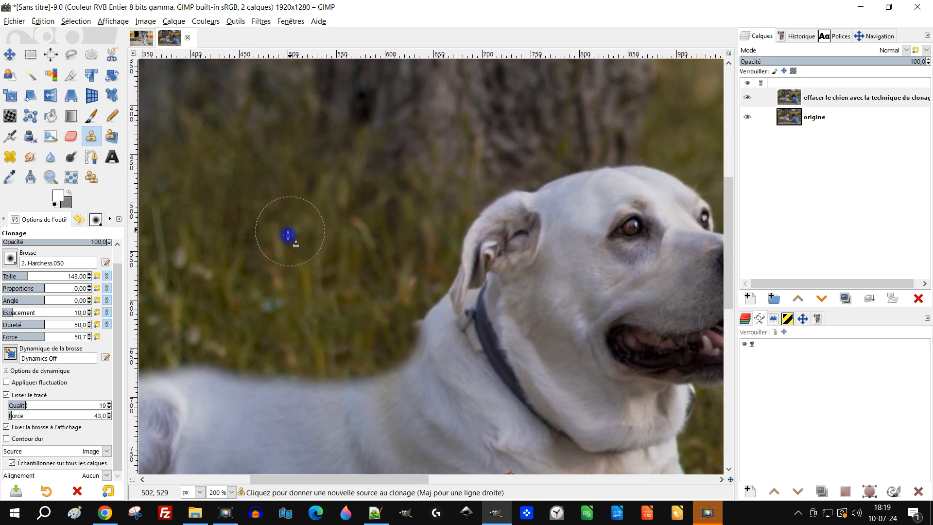
{"action": "left_click", "coordinate": [263, 242], "text": "ctrl"}
{"action": "mouse_move", "coordinate": [462, 301]}
{"action": "left_mouse_down"}
{"action": "mouse_move", "coordinate": [419, 336]}
{"action": "mouse_move", "coordinate": [416, 306]}
{"action": "mouse_move", "coordinate": [438, 298]}
{"action": "mouse_move", "coordinate": [436, 277]}
{"action": "mouse_move", "coordinate": [423, 280]}
{"action": "mouse_move", "coordinate": [465, 248]}
{"action": "mouse_move", "coordinate": [448, 246]}
{"action": "mouse_move", "coordinate": [507, 244]}
{"action": "mouse_move", "coordinate": [516, 232]}
{"action": "mouse_move", "coordinate": [495, 237]}
{"action": "mouse_move", "coordinate": [575, 210]}
{"action": "mouse_move", "coordinate": [585, 222]}
{"action": "mouse_move", "coordinate": [576, 237]}
{"action": "mouse_move", "coordinate": [432, 290]}
{"action": "mouse_move", "coordinate": [434, 301]}
{"action": "mouse_move", "coordinate": [488, 302]}
{"action": "mouse_move", "coordinate": [543, 279]}
{"action": "mouse_move", "coordinate": [539, 289]}
{"action": "mouse_move", "coordinate": [548, 257]}
{"action": "mouse_move", "coordinate": [566, 280]}
{"action": "mouse_move", "coordinate": [580, 261]}
{"action": "mouse_move", "coordinate": [587, 271]}
{"action": "mouse_move", "coordinate": [605, 245]}
{"action": "mouse_move", "coordinate": [561, 294]}
{"action": "mouse_move", "coordinate": [553, 333]}
{"action": "mouse_move", "coordinate": [471, 328]}
{"action": "mouse_move", "coordinate": [409, 338]}
{"action": "mouse_move", "coordinate": [387, 357]}
{"action": "mouse_move", "coordinate": [420, 314]}
{"action": "mouse_move", "coordinate": [383, 361]}
{"action": "mouse_move", "coordinate": [444, 365]}
{"action": "mouse_move", "coordinate": [492, 327]}
{"action": "mouse_move", "coordinate": [527, 318]}
{"action": "left_mouse_up"}
- Sample the grass between the dog and the girl and clone it over the dog's head and muzzle
{"action": "scroll", "coordinate": [553, 225], "scroll_direction": "right", "scroll_amount": 5}
{"action": "left_click", "coordinate": [552, 224], "text": "ctrl"}
{"action": "mouse_move", "coordinate": [395, 235]}
{"action": "left_mouse_down"}
{"action": "mouse_move", "coordinate": [462, 289]}
{"action": "mouse_move", "coordinate": [404, 422]}
{"action": "left_mouse_up"}
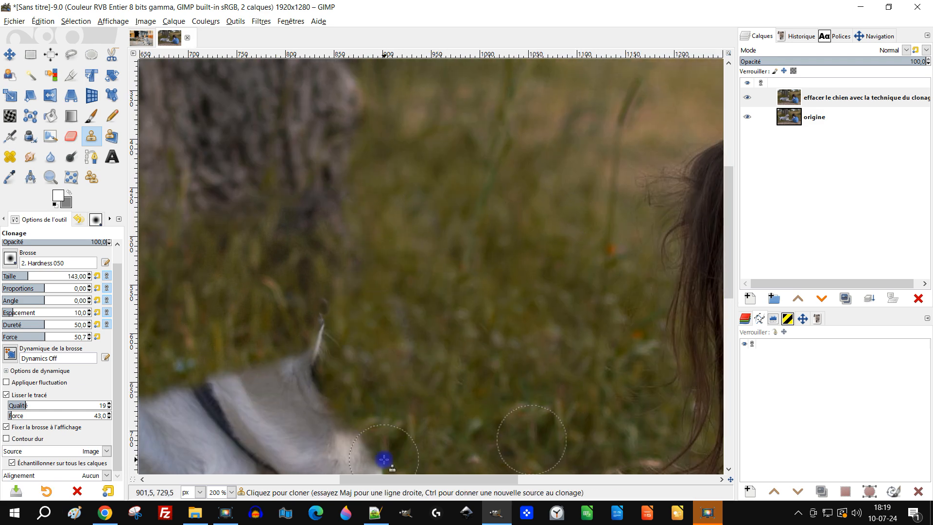
- Sample the ground close to the dog and clone it over the dog's lower body
{"action": "scroll", "coordinate": [404, 423], "scroll_direction": "down", "scroll_amount": 5}
{"action": "left_click", "coordinate": [564, 345], "text": "ctrl"}
{"action": "mouse_move", "coordinate": [555, 255]}
{"action": "left_mouse_down"}
{"action": "mouse_move", "coordinate": [437, 281]}
{"action": "mouse_move", "coordinate": [204, 304]}
{"action": "left_mouse_up"}
{"action": "scroll", "coordinate": [375, 248], "scroll_direction": "down", "scroll_amount": 1}
{"action": "scroll", "coordinate": [375, 248], "scroll_direction": "up", "scroll_amount": 1}
- Sample the flowered grass beside the girl and clone it across the remaining parts of the dog's body
{"action": "left_click", "coordinate": [578, 323], "text": "ctrl"}
{"action": "mouse_move", "coordinate": [452, 335]}
{"action": "left_mouse_down"}
{"action": "mouse_move", "coordinate": [372, 304]}
{"action": "mouse_move", "coordinate": [379, 354]}
{"action": "left_mouse_up"}
{"action": "mouse_move", "coordinate": [377, 322]}
{"action": "left_mouse_down"}
{"action": "mouse_move", "coordinate": [303, 325]}
{"action": "mouse_move", "coordinate": [372, 309]}
{"action": "mouse_move", "coordinate": [312, 311]}
{"action": "left_mouse_up"}
{"action": "mouse_move", "coordinate": [192, 325]}
{"action": "left_mouse_down"}
{"action": "mouse_move", "coordinate": [296, 325]}
{"action": "mouse_move", "coordinate": [279, 309]}
{"action": "mouse_move", "coordinate": [198, 307]}
{"action": "left_mouse_up"}
{"action": "left_click_drag", "start_coordinate": [203, 348], "coordinate": [249, 358]}
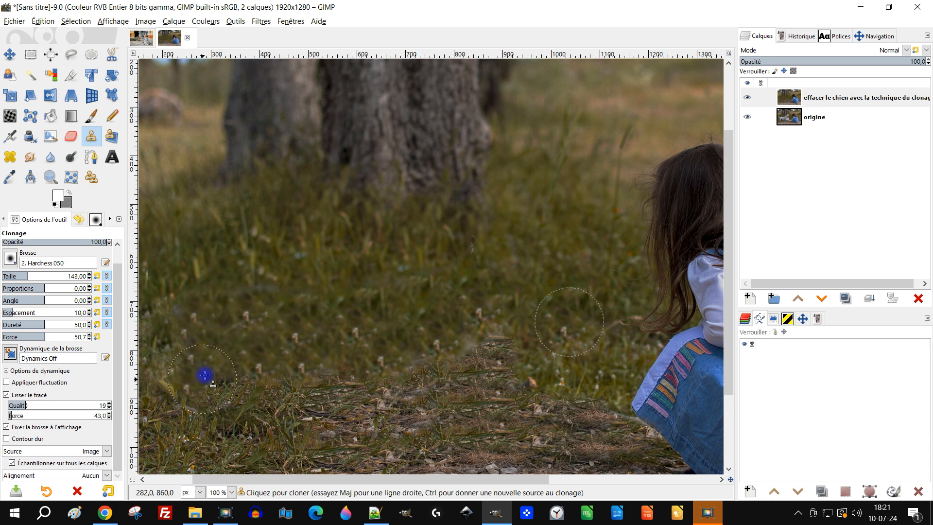
- Sample grass tufts from the retouched area and clone them over the bare ground where the dog's chest was
{"action": "scroll", "coordinate": [383, 355], "scroll_direction": "down", "scroll_amount": 2}
{"action": "scroll", "coordinate": [408, 384], "scroll_direction": "up", "scroll_amount": 3}
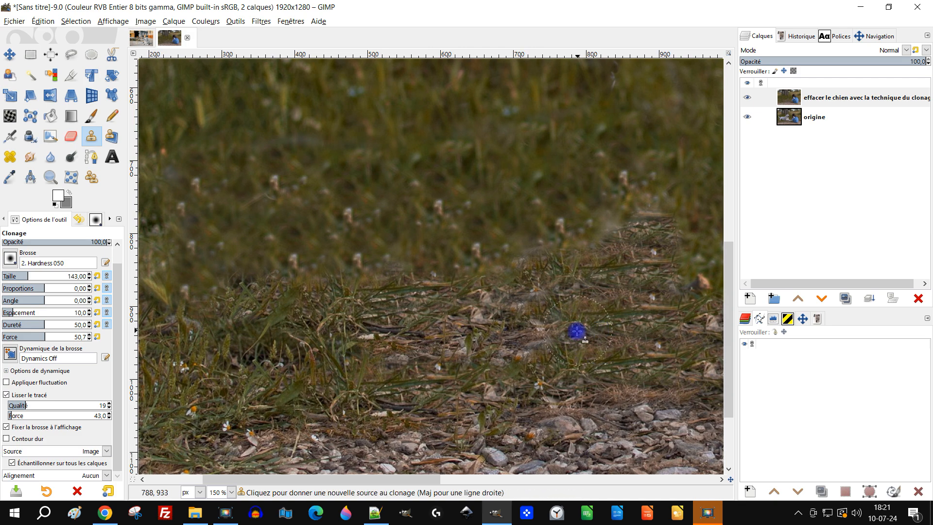
{"action": "scroll", "coordinate": [576, 332], "scroll_direction": "down", "scroll_amount": 2}
{"action": "left_click_drag", "start_coordinate": [567, 337], "coordinate": [446, 366]}
{"action": "scroll", "coordinate": [445, 365], "scroll_direction": "up", "scroll_amount": 1}
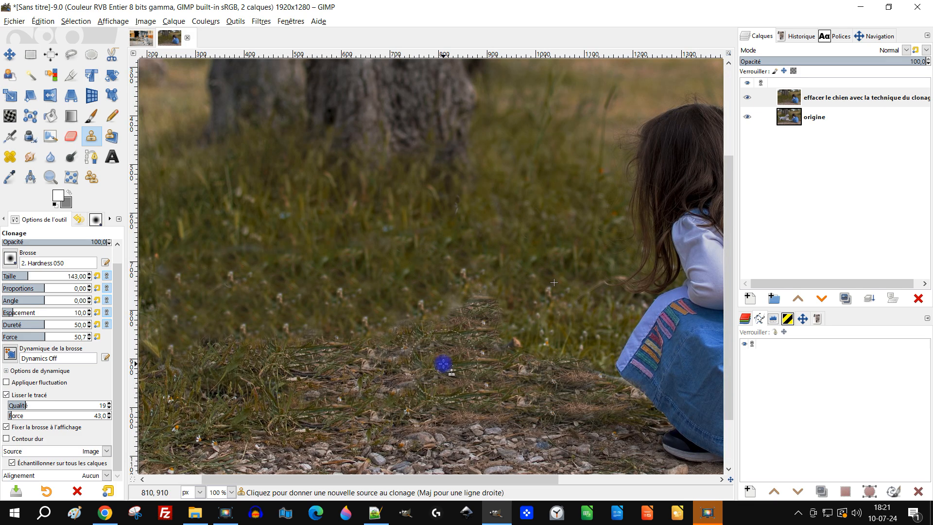
{"action": "left_click", "coordinate": [285, 335]}
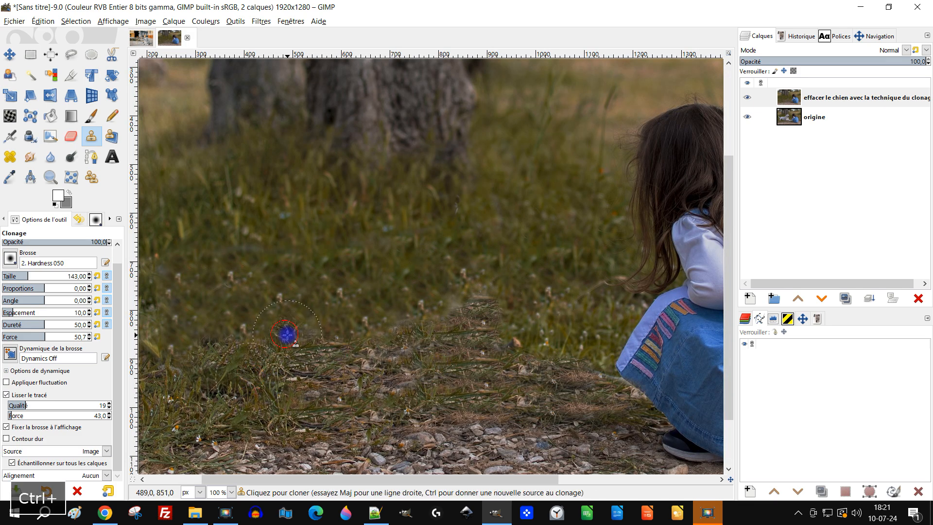
{"action": "left_click", "coordinate": [249, 338]}
{"action": "mouse_move", "coordinate": [474, 363]}
{"action": "left_mouse_down"}
{"action": "mouse_move", "coordinate": [389, 364]}
{"action": "mouse_move", "coordinate": [445, 360]}
{"action": "mouse_move", "coordinate": [400, 323]}
{"action": "mouse_move", "coordinate": [443, 335]}
{"action": "mouse_move", "coordinate": [426, 333]}
{"action": "left_mouse_up"}
{"action": "left_click_drag", "start_coordinate": [490, 339], "coordinate": [281, 358]}
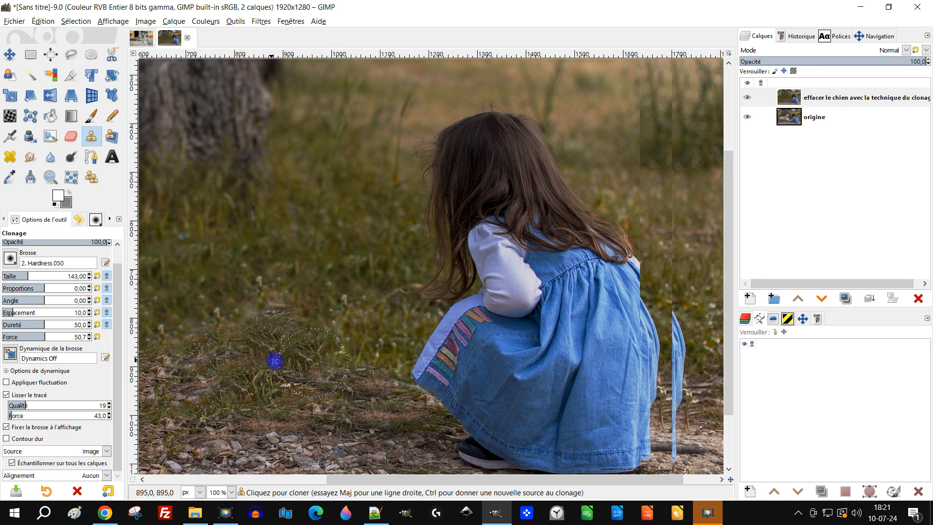
- Undo the last clone stroke in the retouched grass
{"action": "scroll", "coordinate": [427, 343], "scroll_direction": "down", "scroll_amount": 1}
{"action": "scroll", "coordinate": [559, 336], "scroll_direction": "up", "scroll_amount": 2}
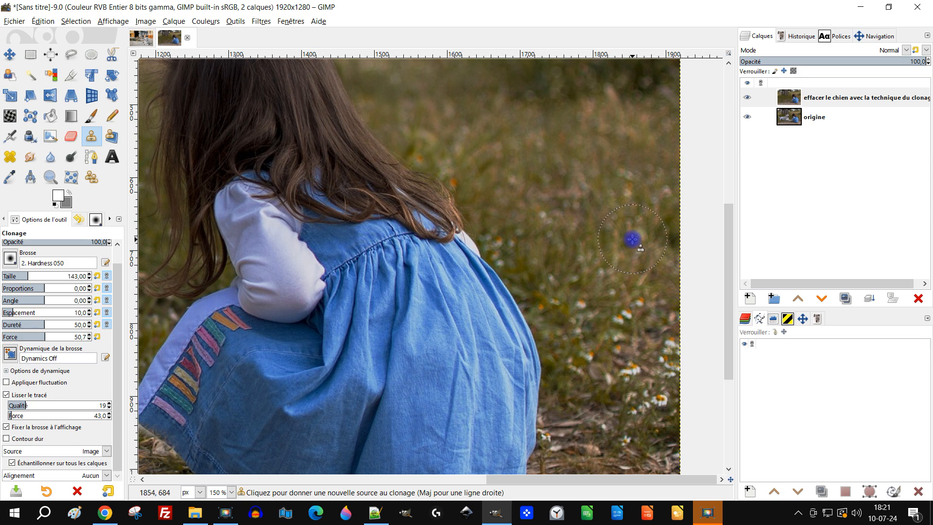
{"action": "scroll", "coordinate": [348, 282], "scroll_direction": "left", "scroll_amount": 6}
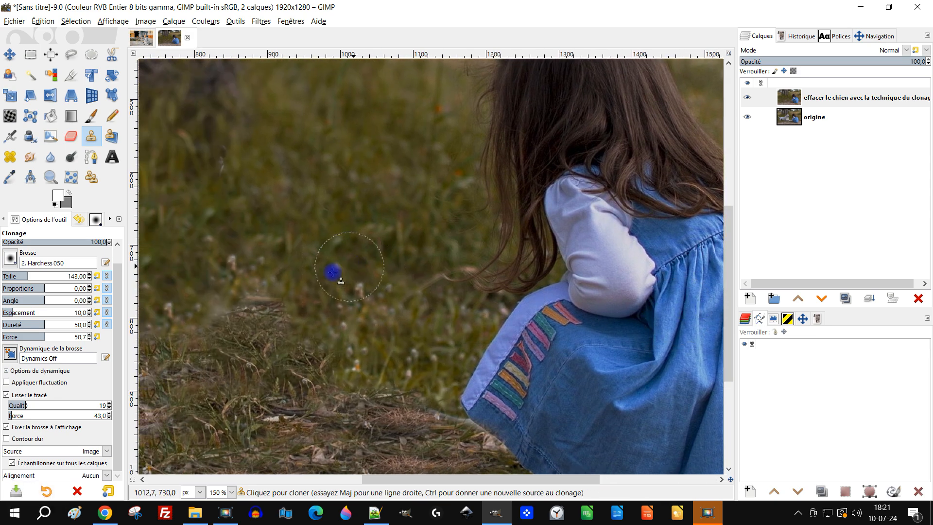
{"action": "scroll", "coordinate": [340, 291], "scroll_direction": "down", "scroll_amount": 3}
{"action": "scroll", "coordinate": [414, 290], "scroll_direction": "up", "scroll_amount": 2}
{"action": "key", "text": "ctrl+z"}
{"action": "scroll", "coordinate": [505, 291], "scroll_direction": "up", "scroll_amount": 1}
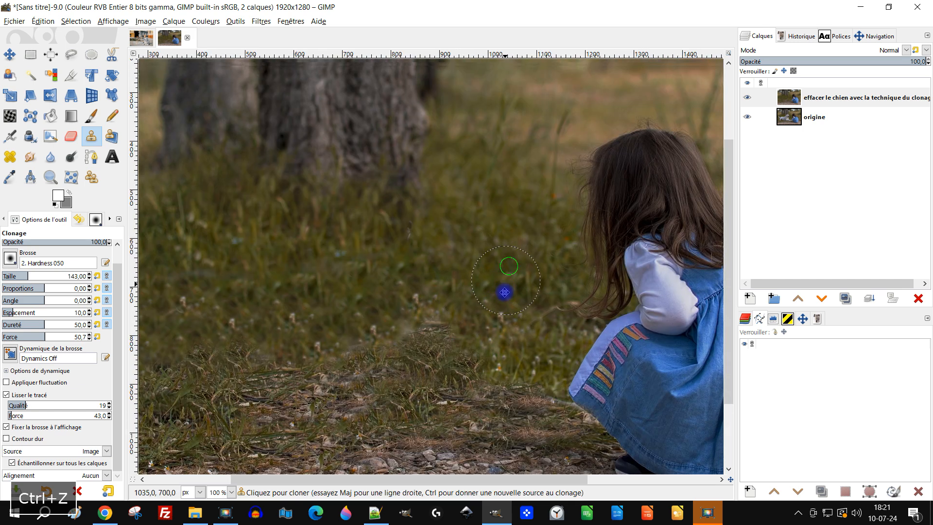
- Sample plain grass beside the girl and clone it over the repeated small white flowers in the retouched area
{"action": "scroll", "coordinate": [504, 292], "scroll_direction": "up", "scroll_amount": 1}
{"action": "left_click", "coordinate": [516, 266], "text": "ctrl"}
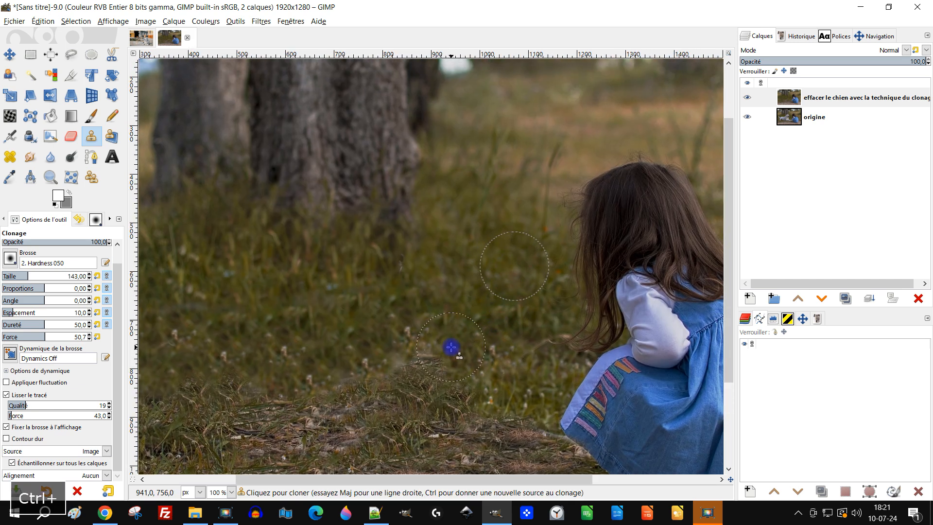
{"action": "left_click", "coordinate": [407, 345]}
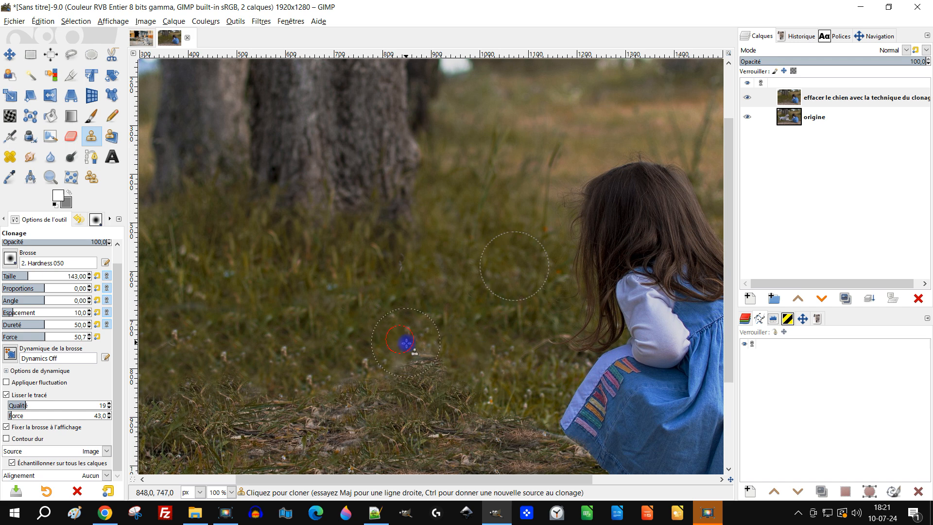
{"action": "mouse_move", "coordinate": [309, 364]}
{"action": "left_mouse_down"}
{"action": "mouse_move", "coordinate": [274, 350]}
{"action": "mouse_move", "coordinate": [217, 354]}
{"action": "mouse_move", "coordinate": [182, 333]}
{"action": "left_mouse_up"}
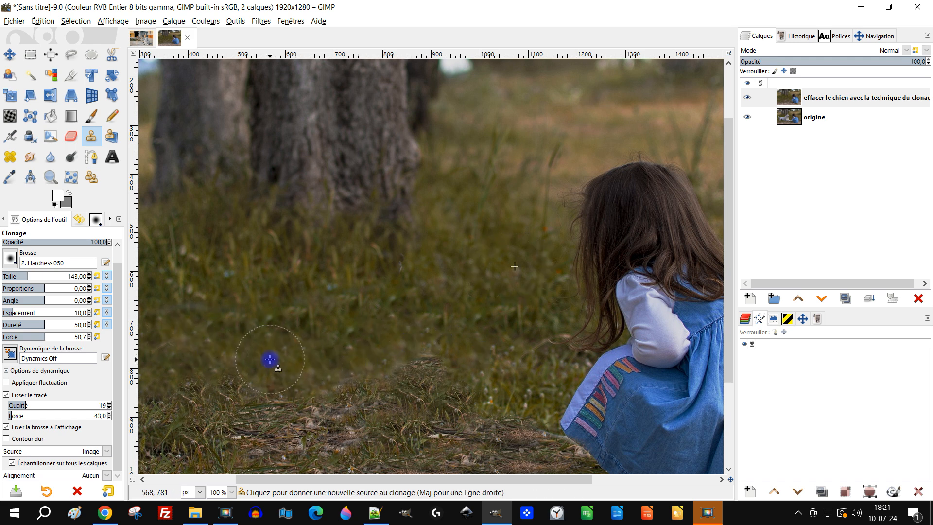
- Try cloning the plain grass over the dirt patch in the middle of the photo, and undo the strokes
{"action": "scroll", "coordinate": [267, 361], "scroll_direction": "down", "scroll_amount": 2}
{"action": "scroll", "coordinate": [257, 367], "scroll_direction": "left", "scroll_amount": 2}
{"action": "scroll", "coordinate": [299, 383], "scroll_direction": "up", "scroll_amount": 2}
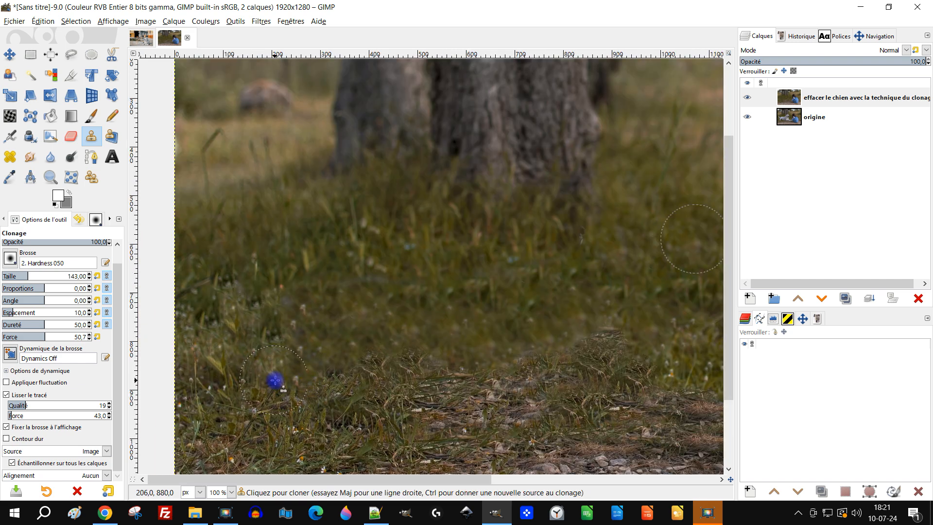
{"action": "scroll", "coordinate": [340, 369], "scroll_direction": "right", "scroll_amount": 3}
{"action": "left_click_drag", "start_coordinate": [375, 358], "coordinate": [465, 334]}
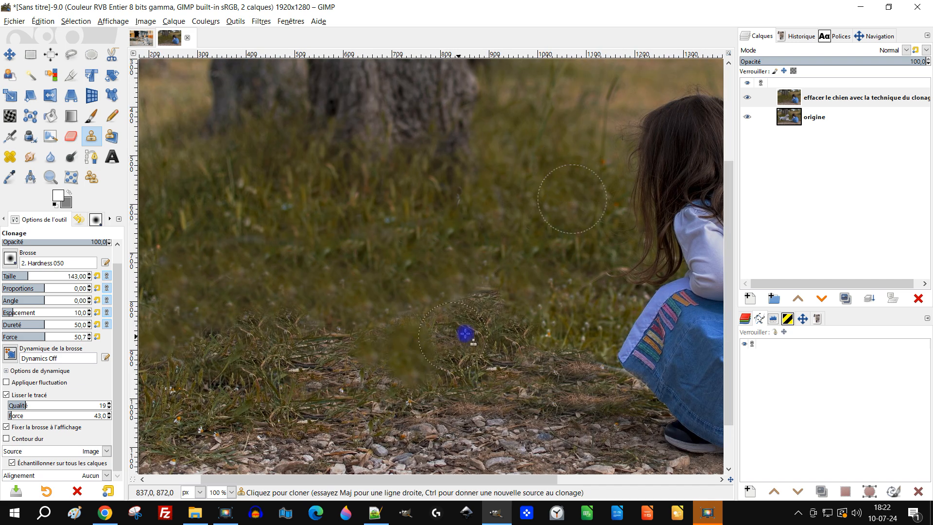
{"action": "key", "text": "ctrl+z"}
{"action": "key", "text": "ctrl+z"}
- Sample the grass near the photo's left edge to touch up the ground where the dog's hind legs were
{"action": "left_click_drag", "start_coordinate": [431, 359], "coordinate": [525, 336]}
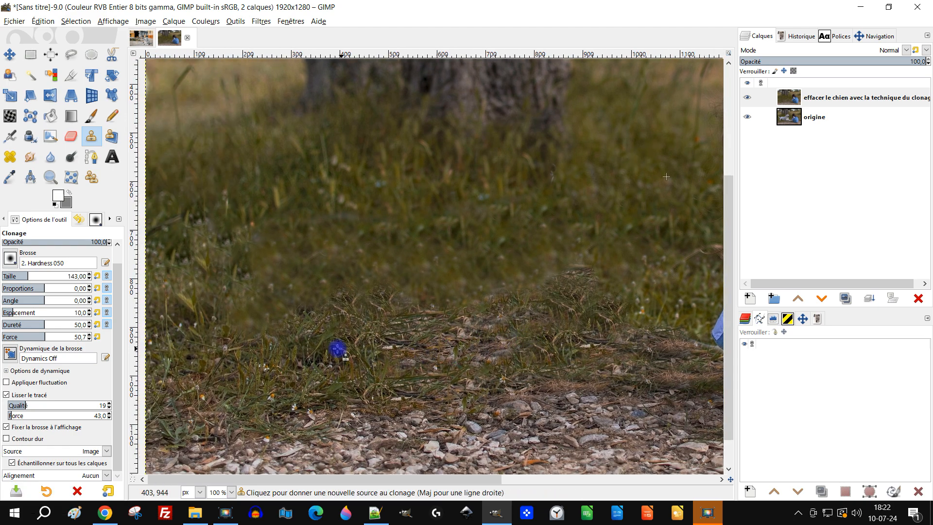
{"action": "left_click", "coordinate": [236, 352], "text": "ctrl"}
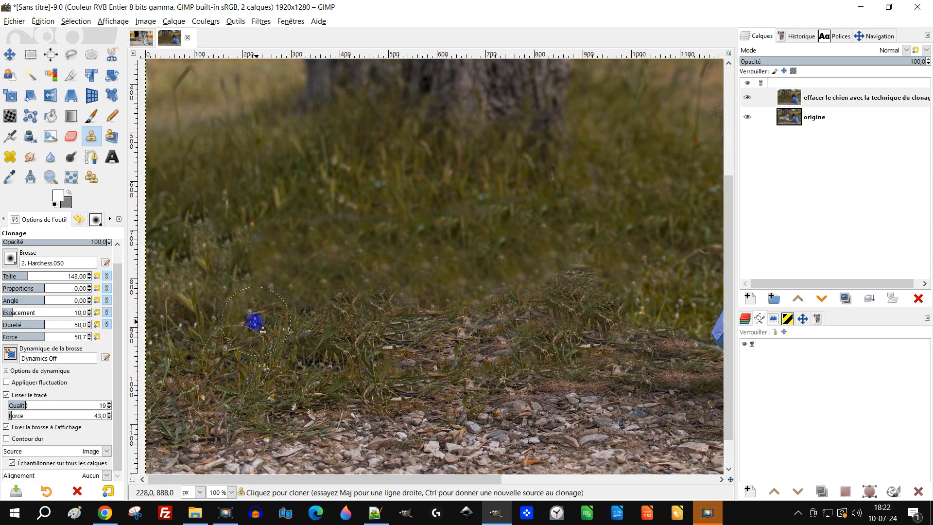
{"action": "scroll", "coordinate": [256, 322], "scroll_direction": "up", "scroll_amount": 3}
{"action": "scroll", "coordinate": [334, 261], "scroll_direction": "down", "scroll_amount": 3}
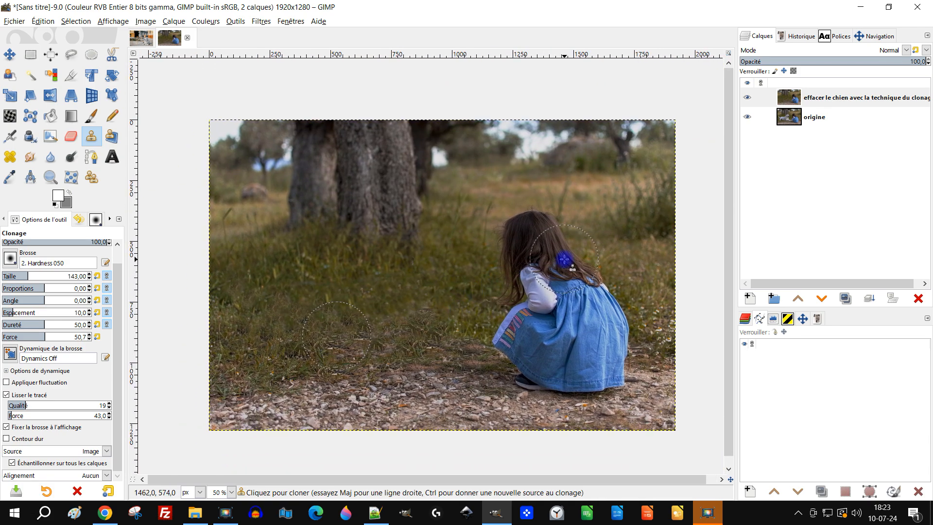
- Widen the layers dock and add a "Blanc (opacité complète)" mask to the layer "effacer le chien avec la technique du clonage"
{"action": "left_click", "coordinate": [813, 98]}
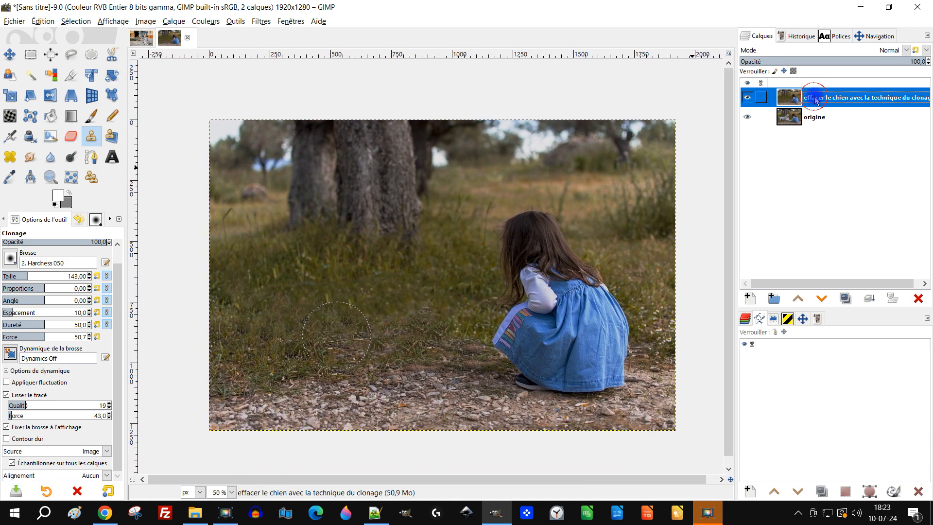
{"action": "left_click_drag", "start_coordinate": [734, 147], "coordinate": [707, 150]}
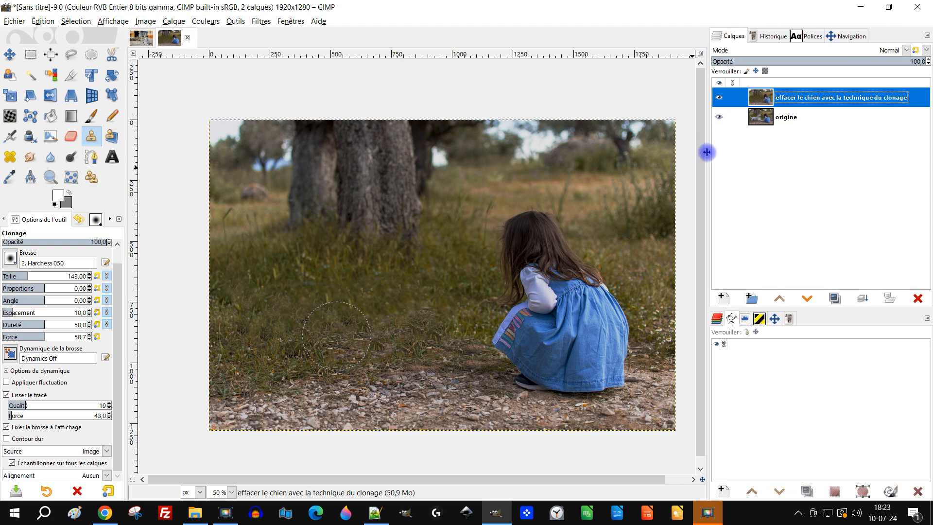
{"action": "right_click", "coordinate": [762, 100]}
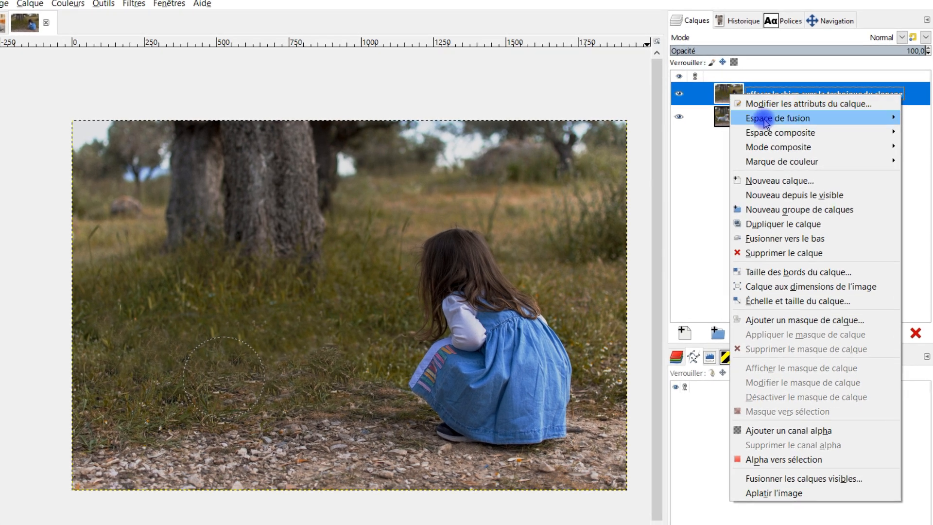
{"action": "left_click", "coordinate": [815, 322]}
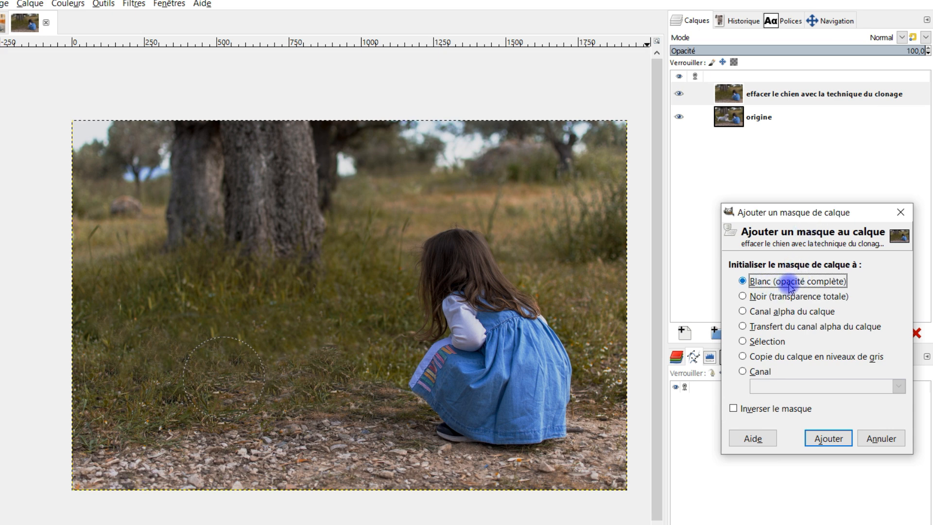
{"action": "left_click", "coordinate": [828, 439]}
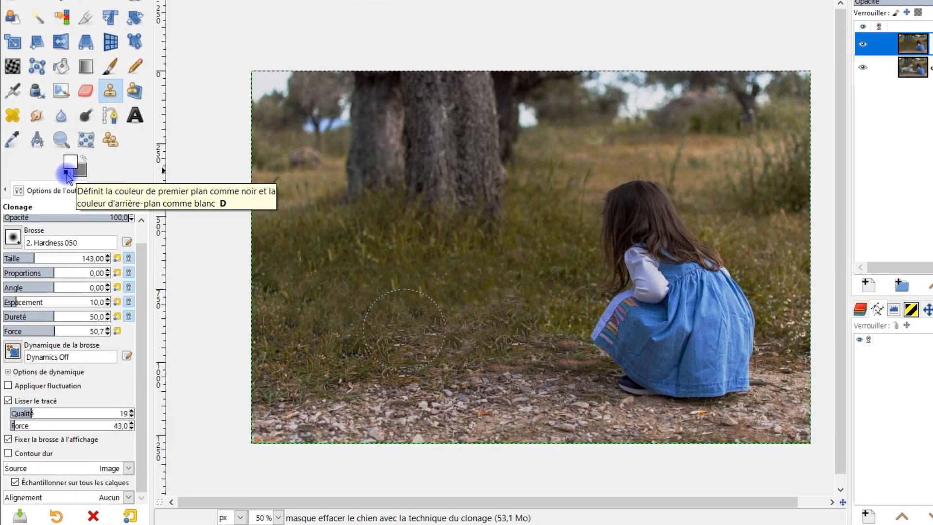
- Reset the colours to black foreground and white background, and set up the Gradient tool with "PP vers AP (RVB)"
{"action": "left_click", "coordinate": [58, 196]}
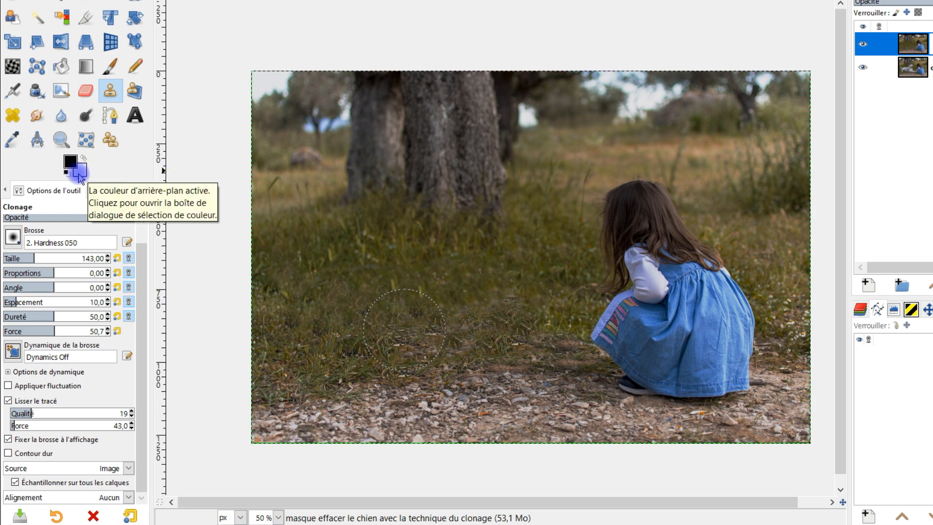
{"action": "left_click", "coordinate": [84, 68]}
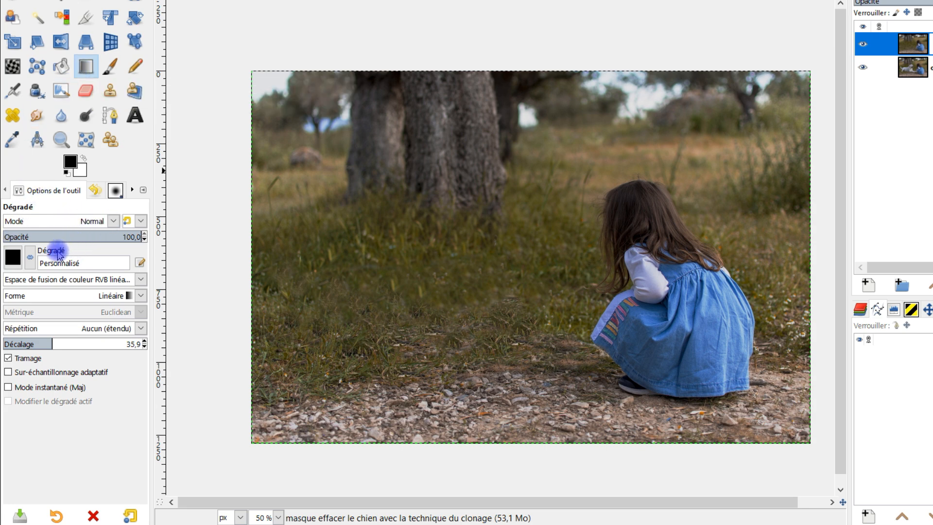
{"action": "left_click", "coordinate": [18, 265]}
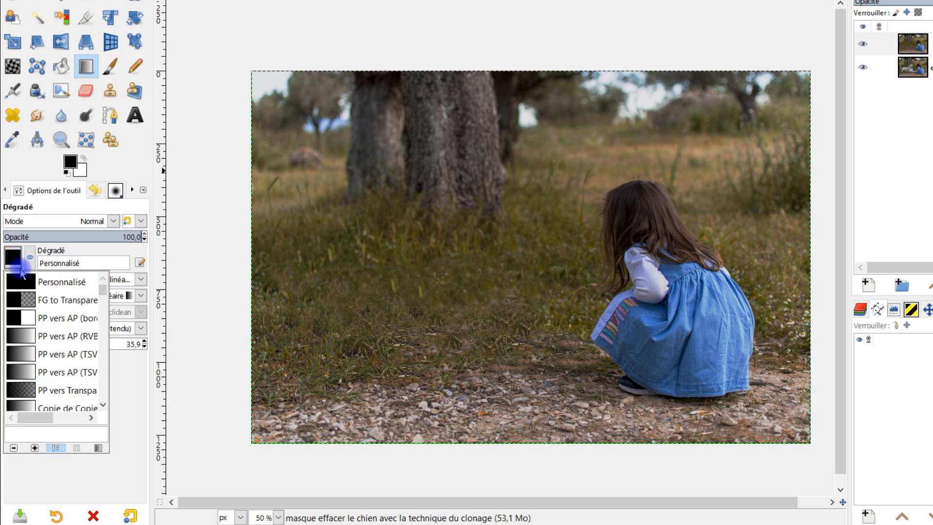
{"action": "left_click", "coordinate": [52, 338]}
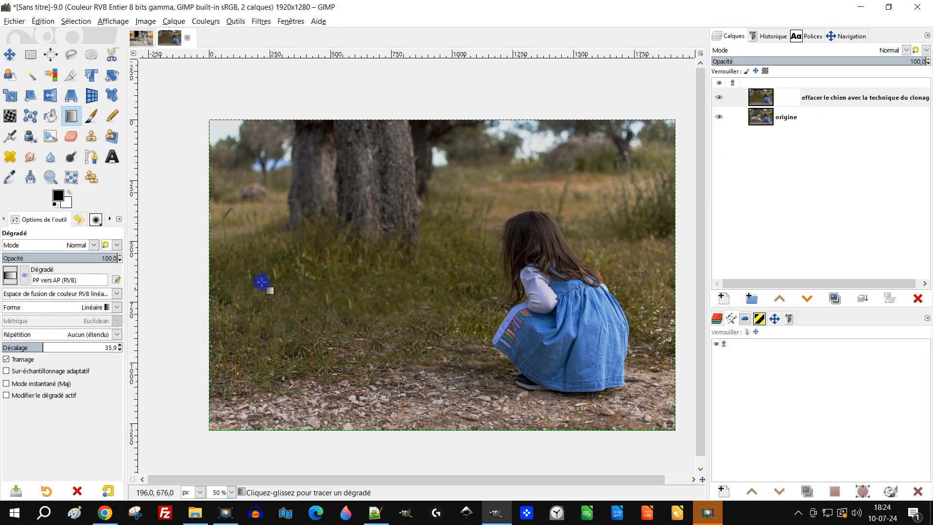
- Make the mask of the layer "effacer le chien avec la technique du clonage" the active editing target
{"action": "left_click", "coordinate": [792, 101]}
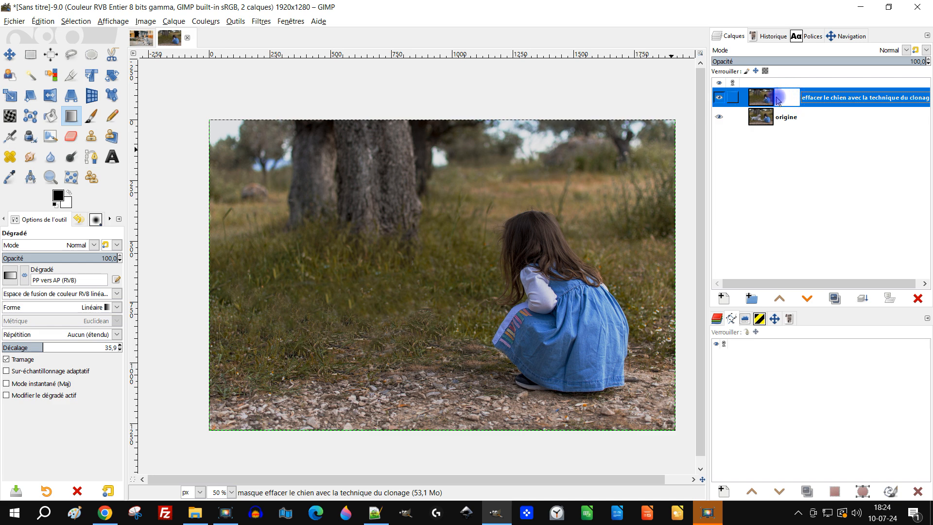
{"action": "left_click", "coordinate": [759, 101]}
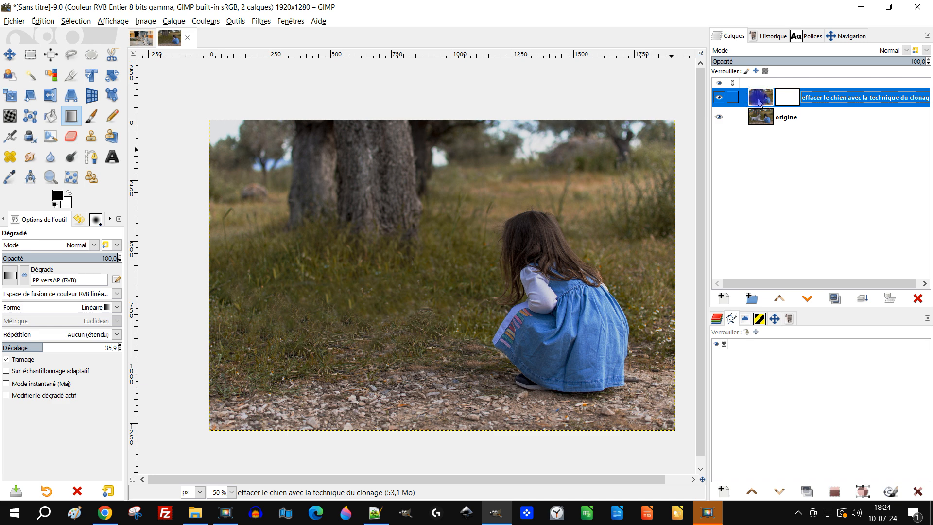
{"action": "left_click", "coordinate": [784, 102]}
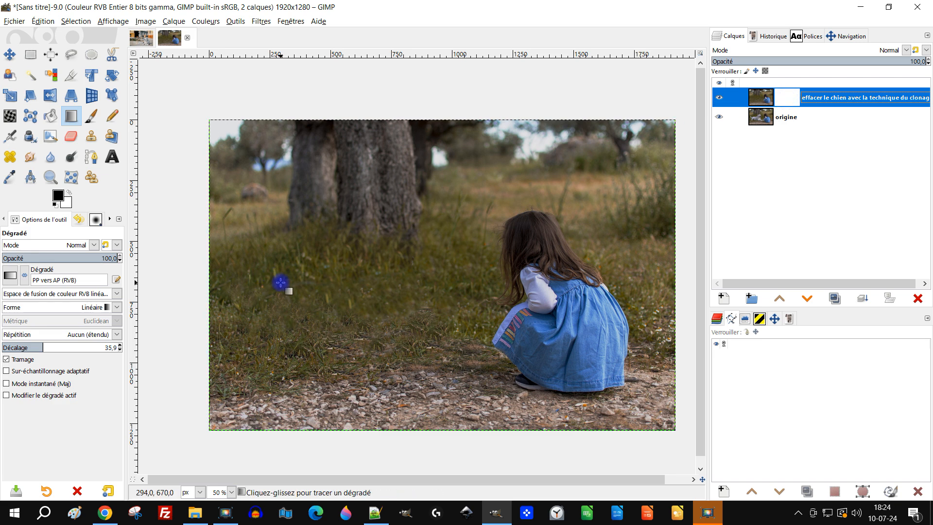
- Draw a reversed linear gradient across the dog on the mask, starting at X 1194, Y 522 and ending at X 18, Y 962
{"action": "left_click_drag", "start_coordinate": [280, 283], "coordinate": [471, 282]}
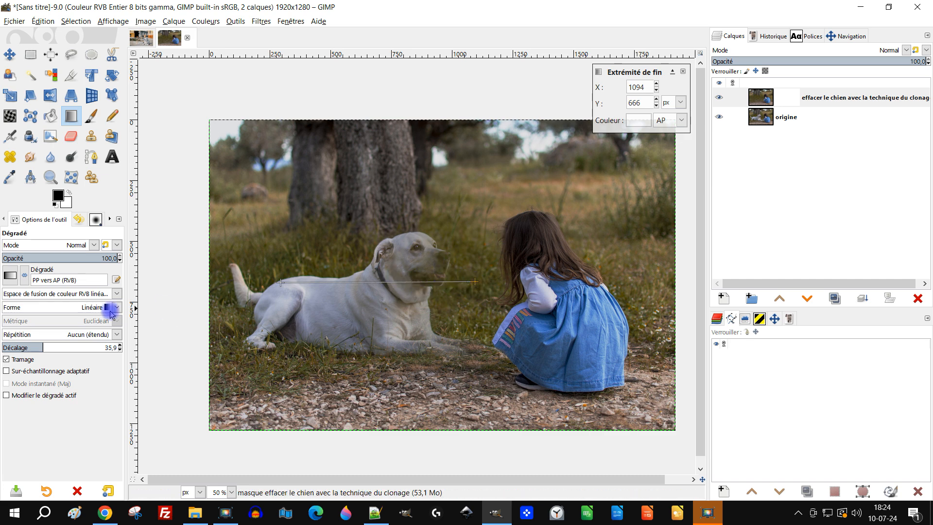
{"action": "left_click", "coordinate": [24, 280]}
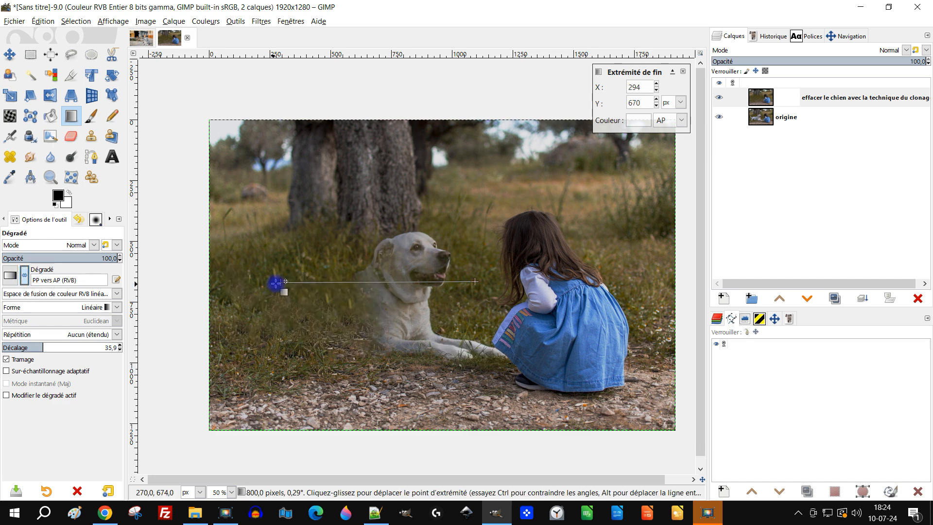
{"action": "left_click_drag", "start_coordinate": [281, 283], "coordinate": [185, 356]}
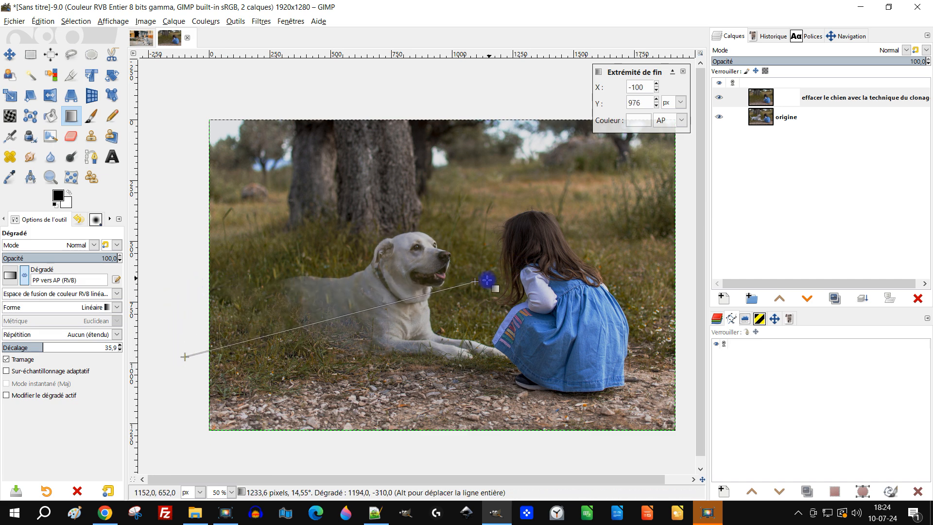
{"action": "left_click", "coordinate": [476, 282]}
{"action": "left_click_drag", "start_coordinate": [477, 282], "coordinate": [499, 247]}
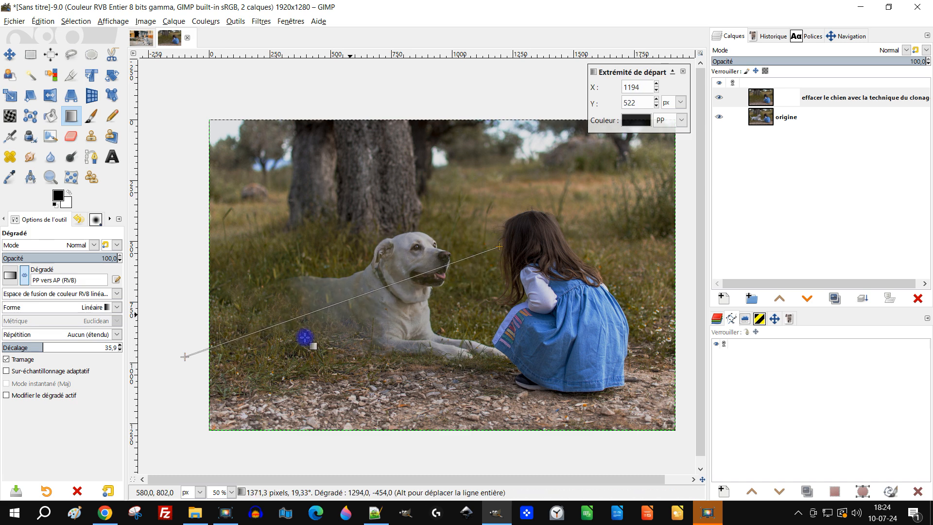
{"action": "left_click_drag", "start_coordinate": [194, 355], "coordinate": [214, 354]}
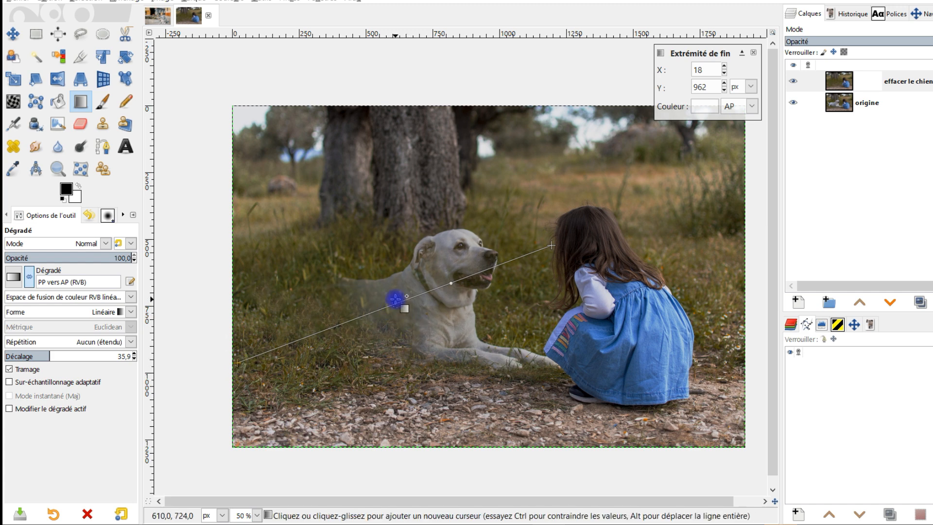
- Set the gradient's offset to 0 and its midpoint to 32,75, move its start to X 1280, Y 448, and apply it to the mask
{"action": "left_click_drag", "start_coordinate": [453, 284], "coordinate": [374, 313]}
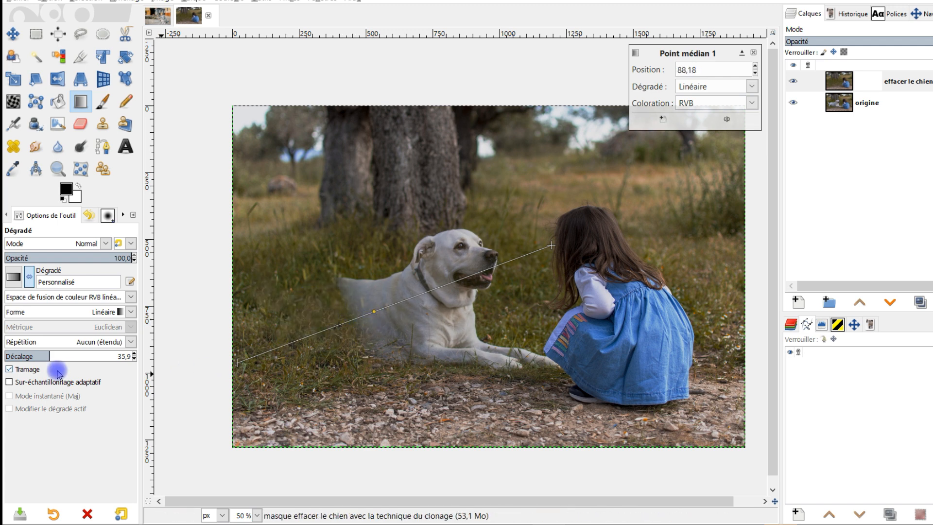
{"action": "left_click_drag", "start_coordinate": [49, 356], "coordinate": [6, 357]}
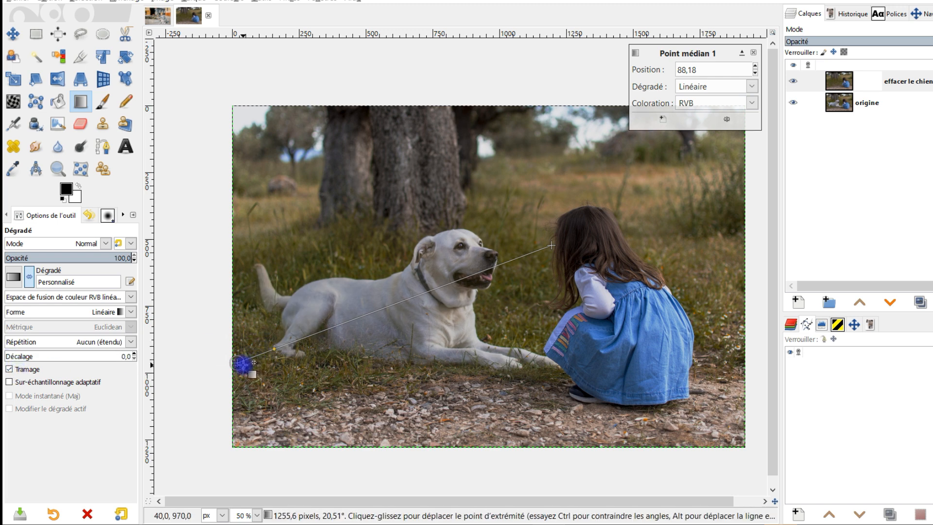
{"action": "left_click_drag", "start_coordinate": [239, 364], "coordinate": [474, 297]}
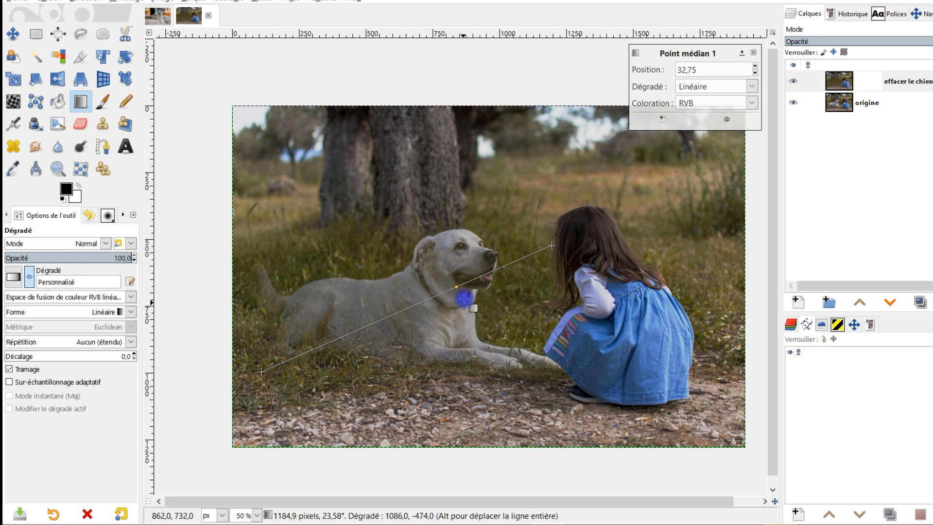
{"action": "left_click_drag", "start_coordinate": [552, 245], "coordinate": [576, 226]}
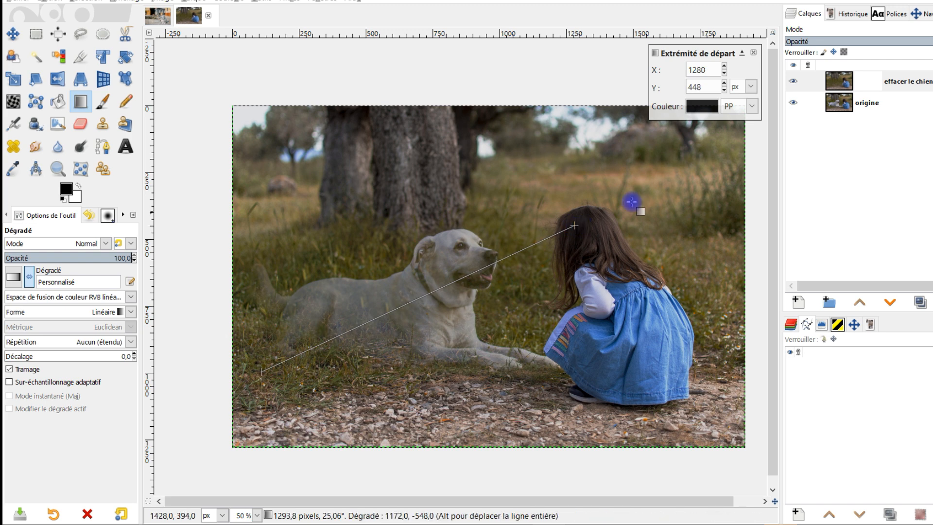
{"action": "key", "text": "Return"}
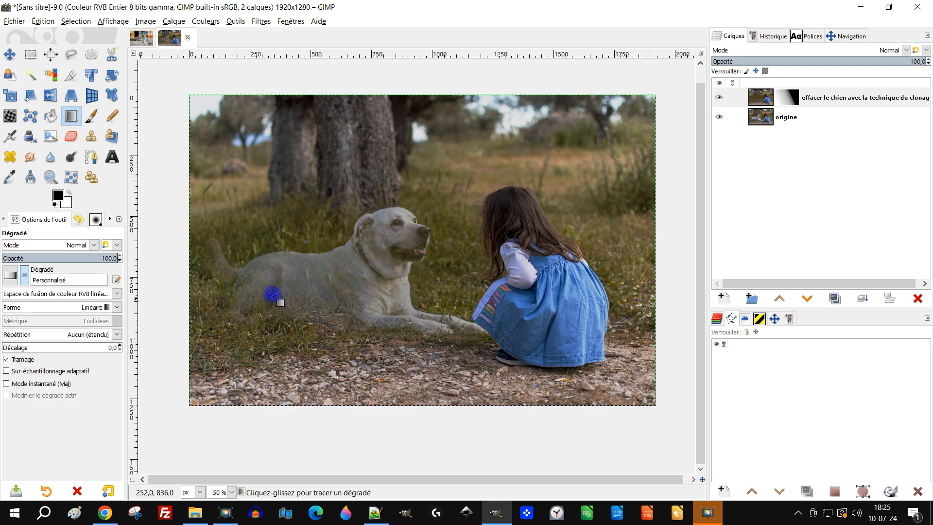
- Redraw the mask gradient from start X 1476, Y 352 to end X 100, Y 984 with its midpoint at 31,23, and apply it
{"action": "left_click_drag", "start_coordinate": [504, 252], "coordinate": [490, 275]}
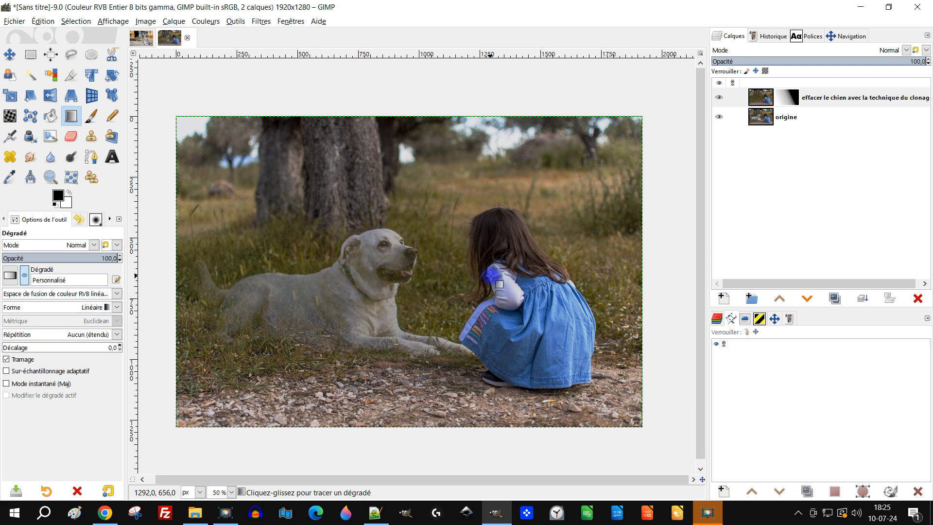
{"action": "left_click", "coordinate": [778, 104]}
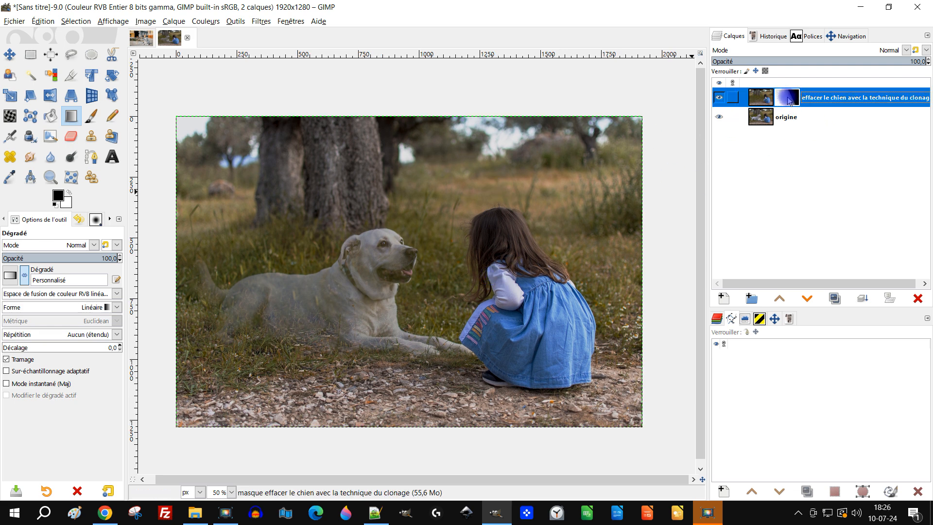
{"action": "left_click_drag", "start_coordinate": [264, 309], "coordinate": [441, 243]}
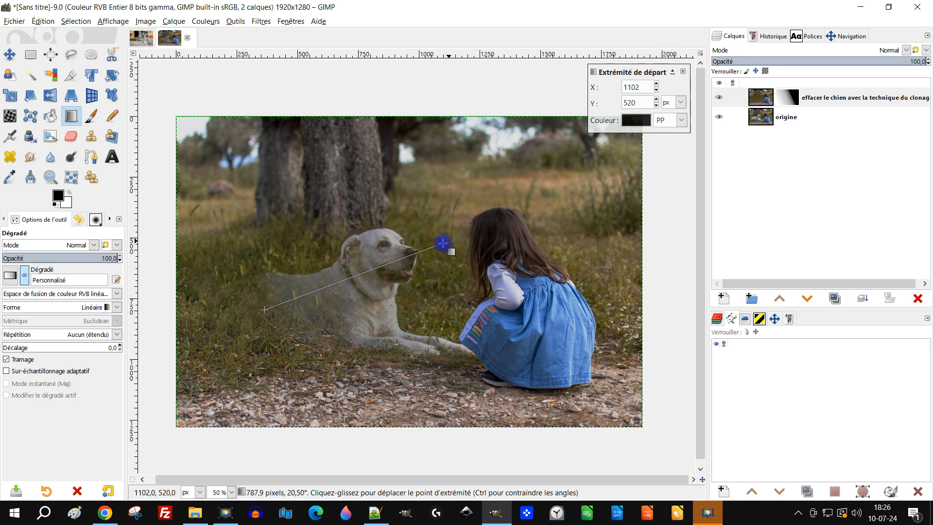
{"action": "left_click_drag", "start_coordinate": [274, 309], "coordinate": [200, 355]}
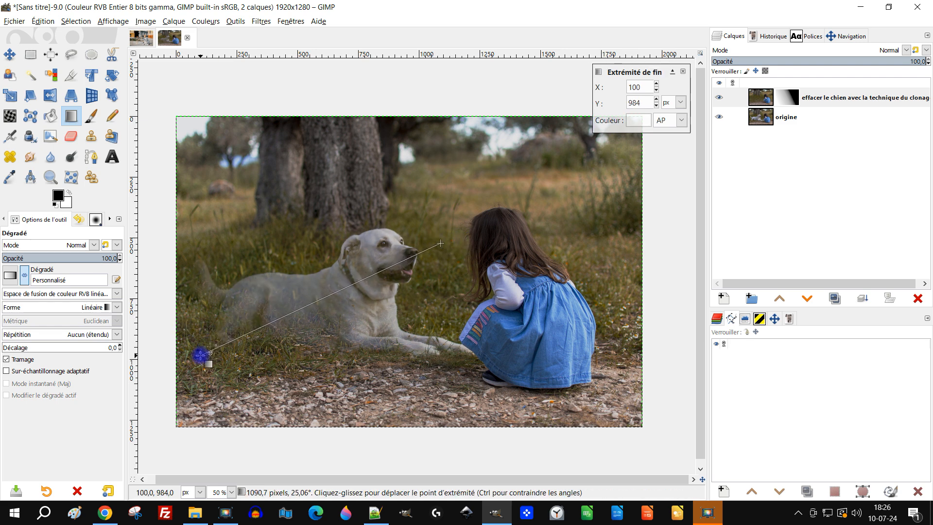
{"action": "mouse_move", "coordinate": [372, 279]}
{"action": "left_mouse_down"}
{"action": "mouse_move", "coordinate": [347, 284]}
{"action": "mouse_move", "coordinate": [381, 273]}
{"action": "mouse_move", "coordinate": [338, 291]}
{"action": "mouse_move", "coordinate": [366, 278]}
{"action": "left_mouse_up"}
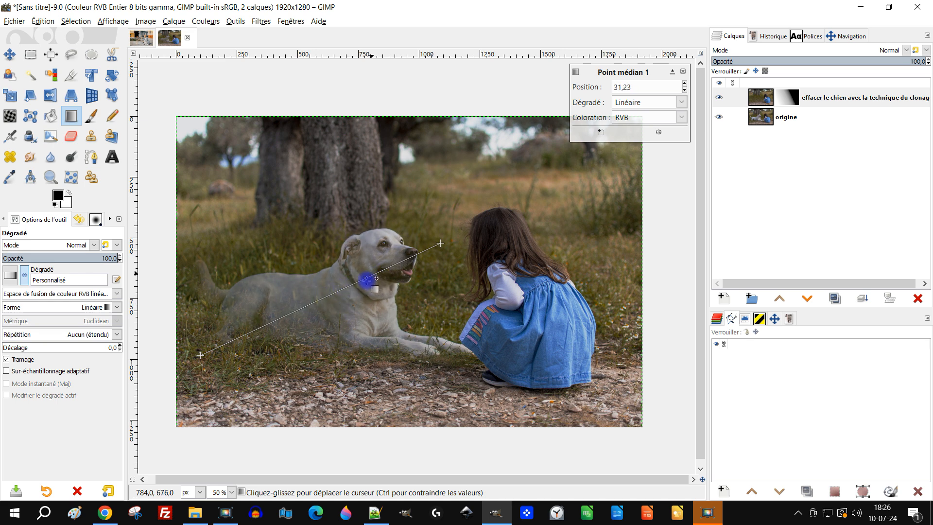
{"action": "left_click_drag", "start_coordinate": [441, 242], "coordinate": [531, 202]}
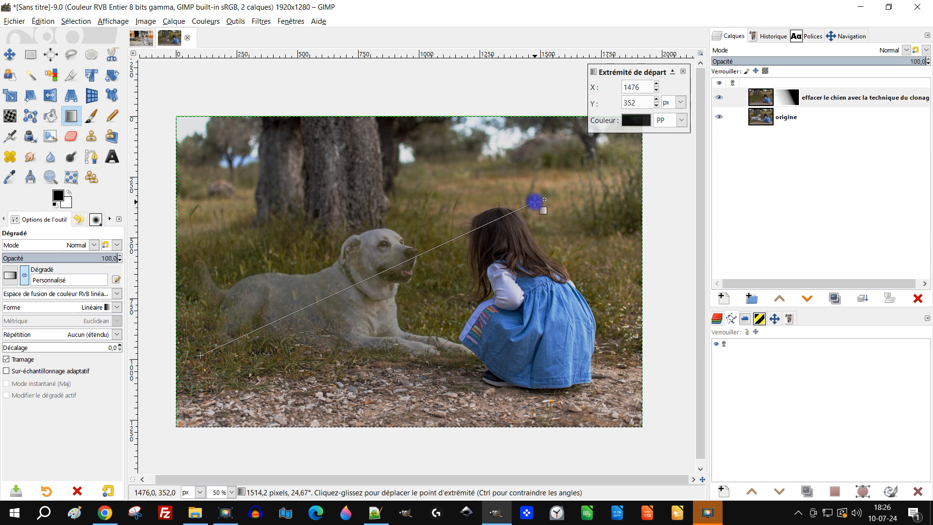
{"action": "key", "text": "Return"}
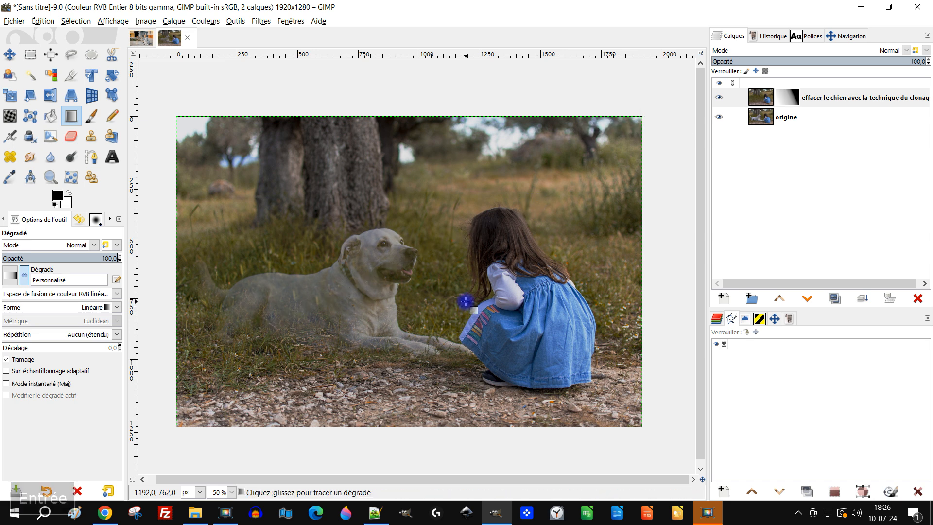
- Zoom in until the whole photo fills the canvas area
{"action": "left_click", "coordinate": [50, 176]}
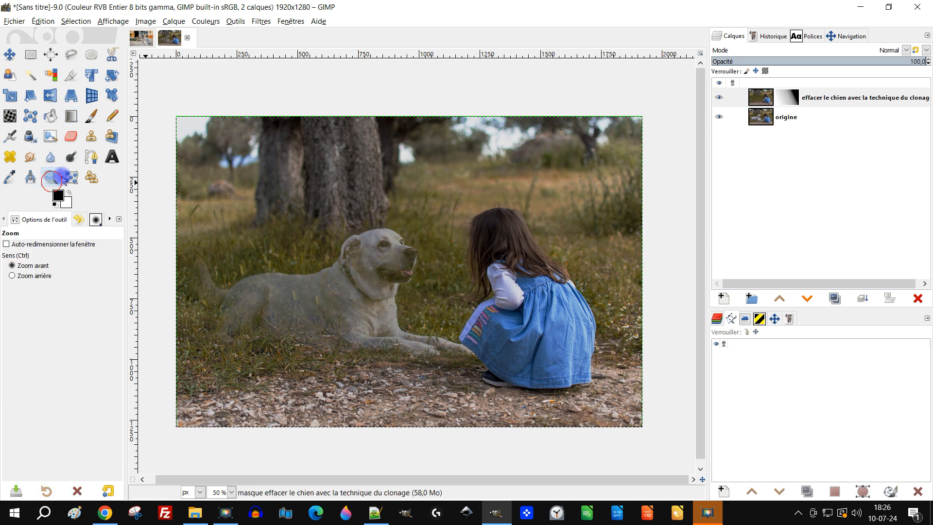
{"action": "left_click_drag", "start_coordinate": [171, 115], "coordinate": [656, 438]}
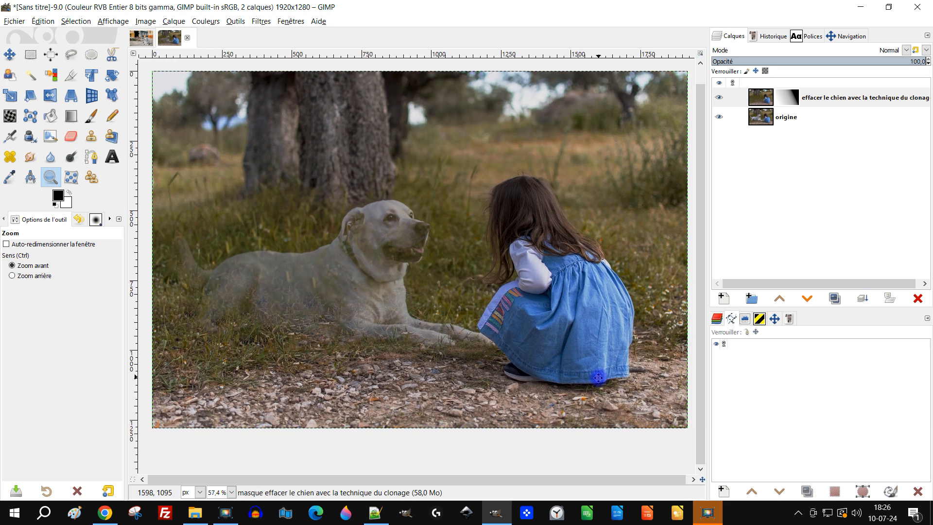